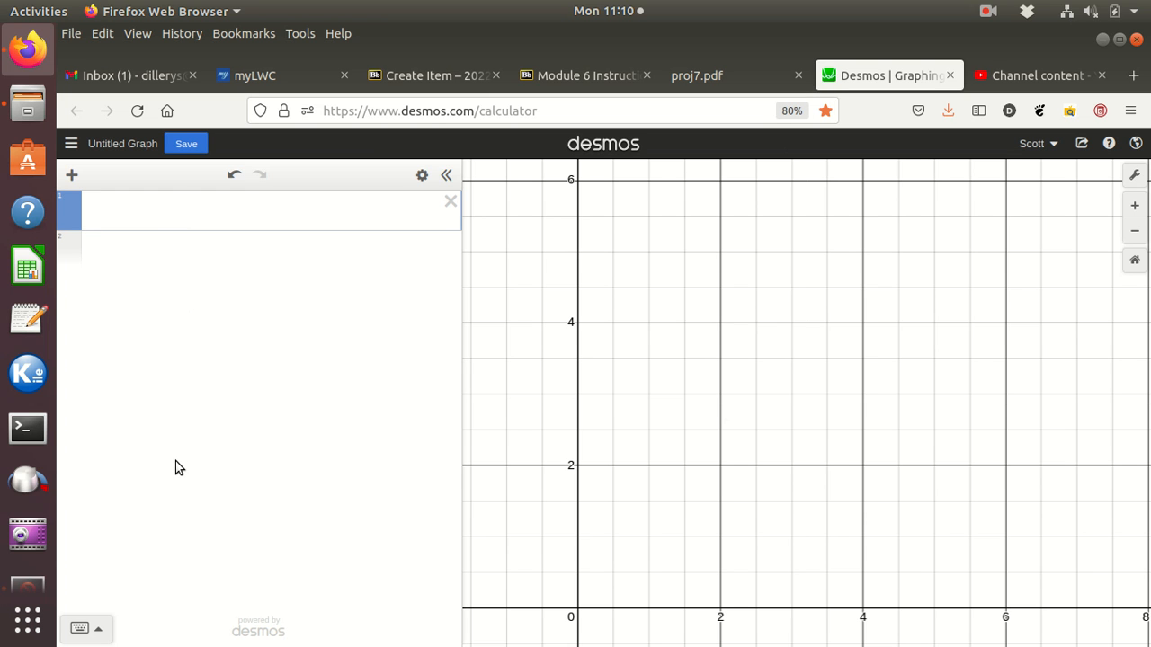
Step: Define a list L = [2,3,5,7] in the first expression line
{"action": "type", "text": "L = ["}
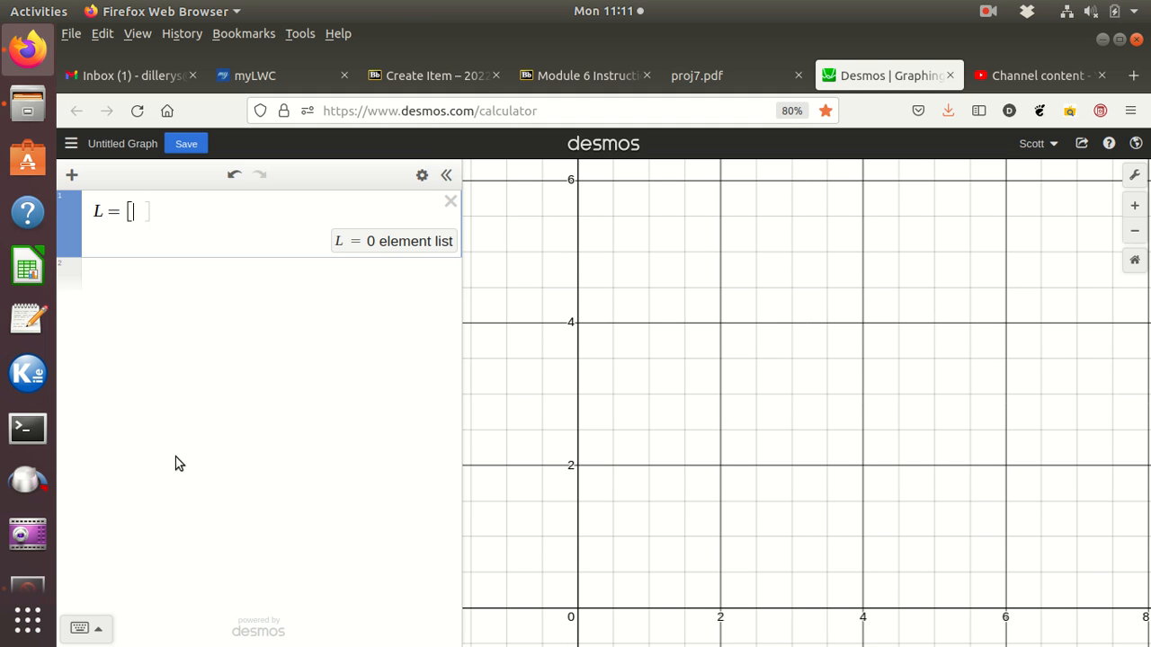
{"action": "type", "text": "2,"}
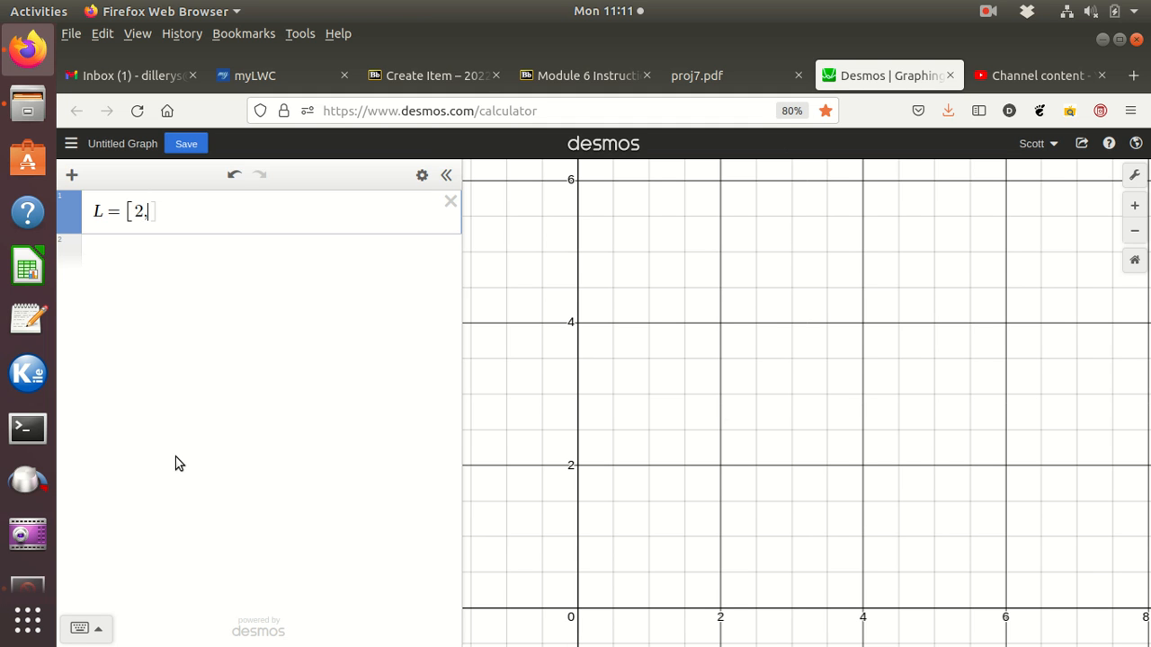
{"action": "type", "text": "3,5,7"}
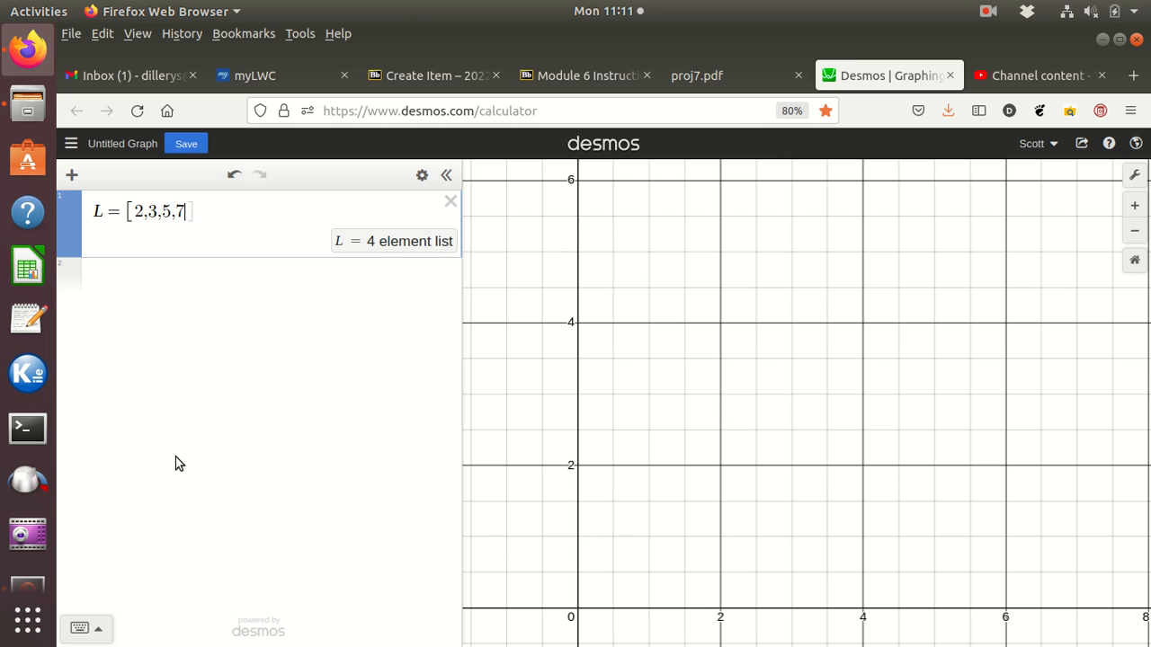
{"action": "type", "text": "]"}
Step: Evaluate the second element of the list by entering L[2] in a new expression line
{"action": "left_click", "coordinate": [107, 276]}
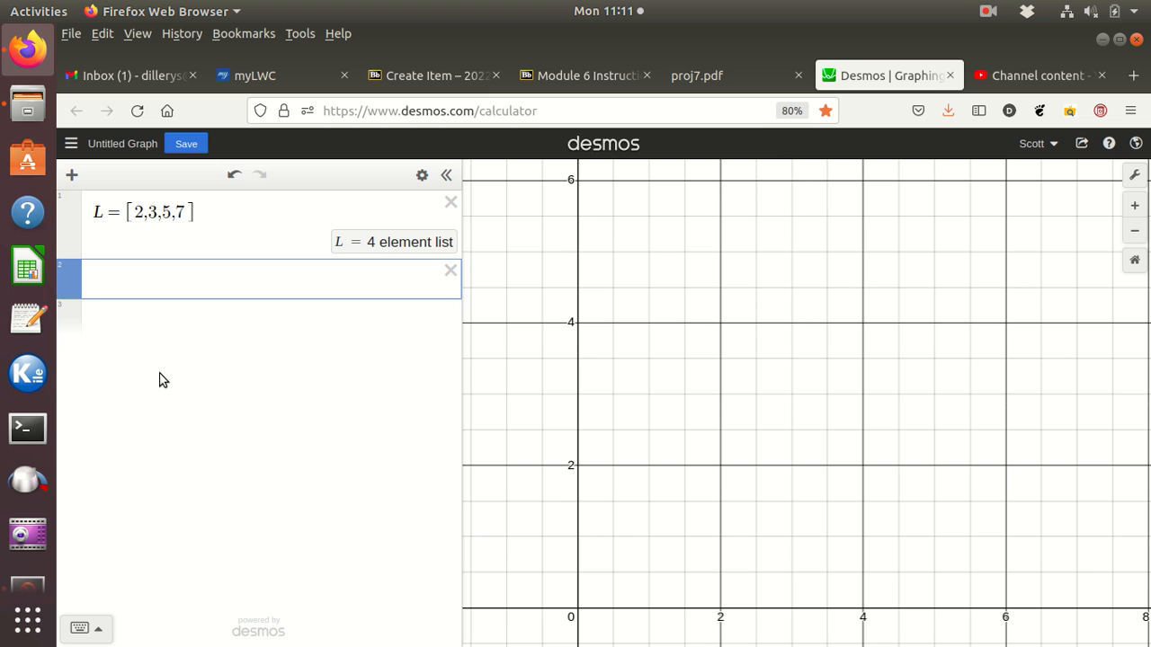
{"action": "type", "text": "L"}
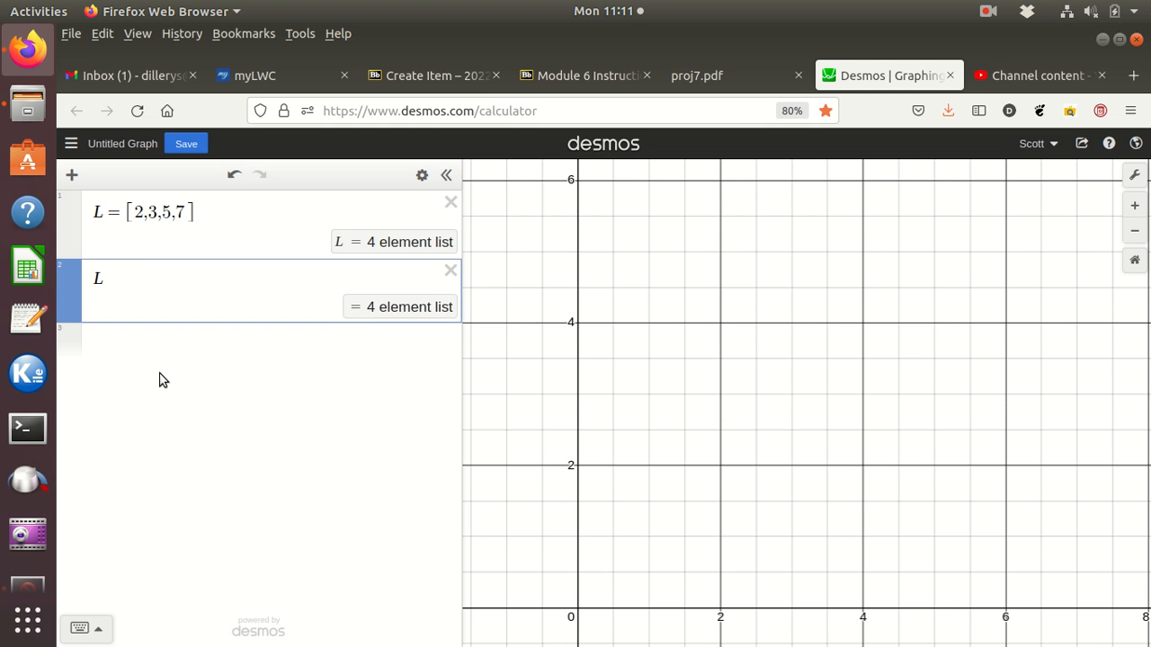
{"action": "type", "text": "["}
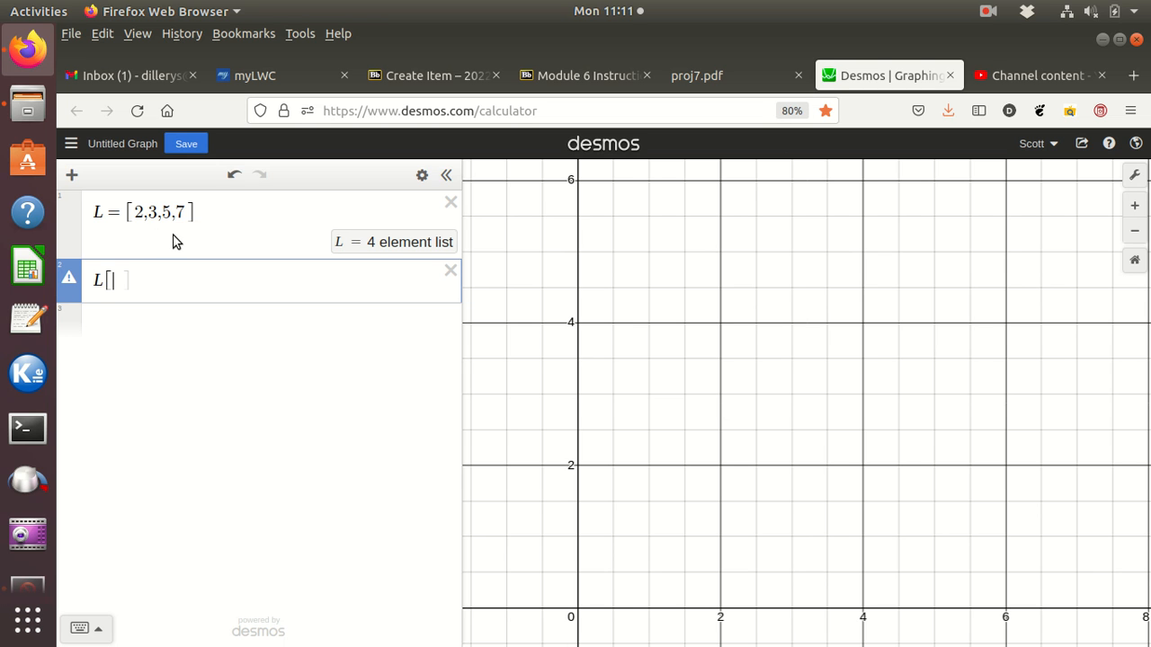
{"action": "type", "text": "2"}
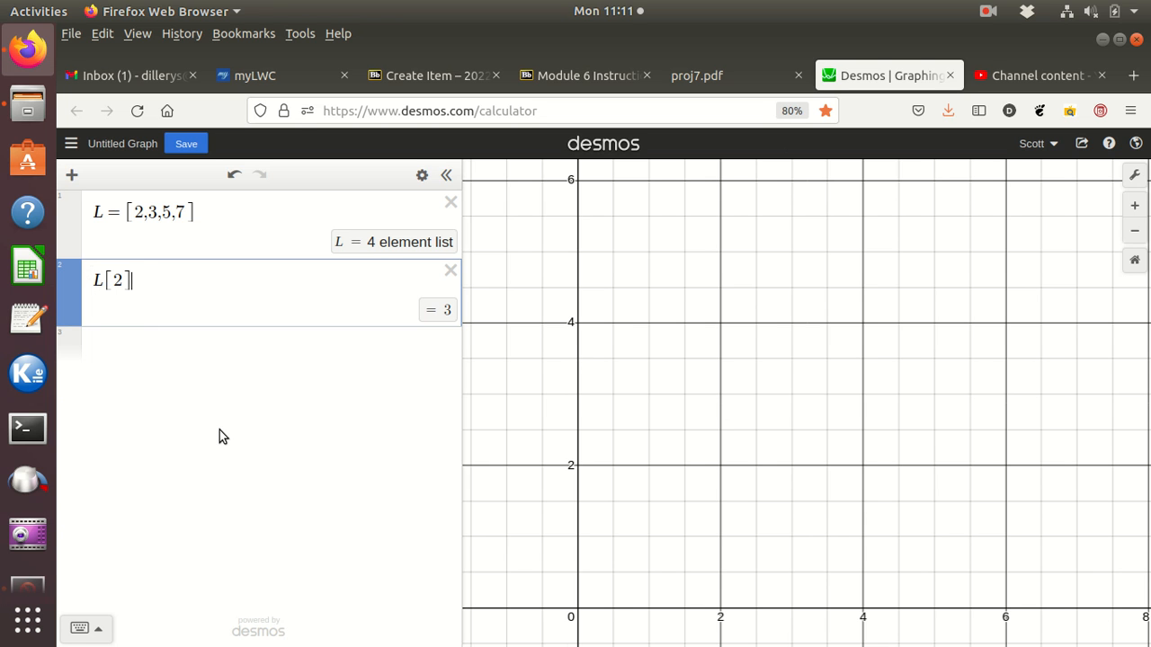
Step: Turn the L[2] expression into the line equation y = L[2]x
{"action": "key", "text": "Home"}
{"action": "type", "text": "y="}
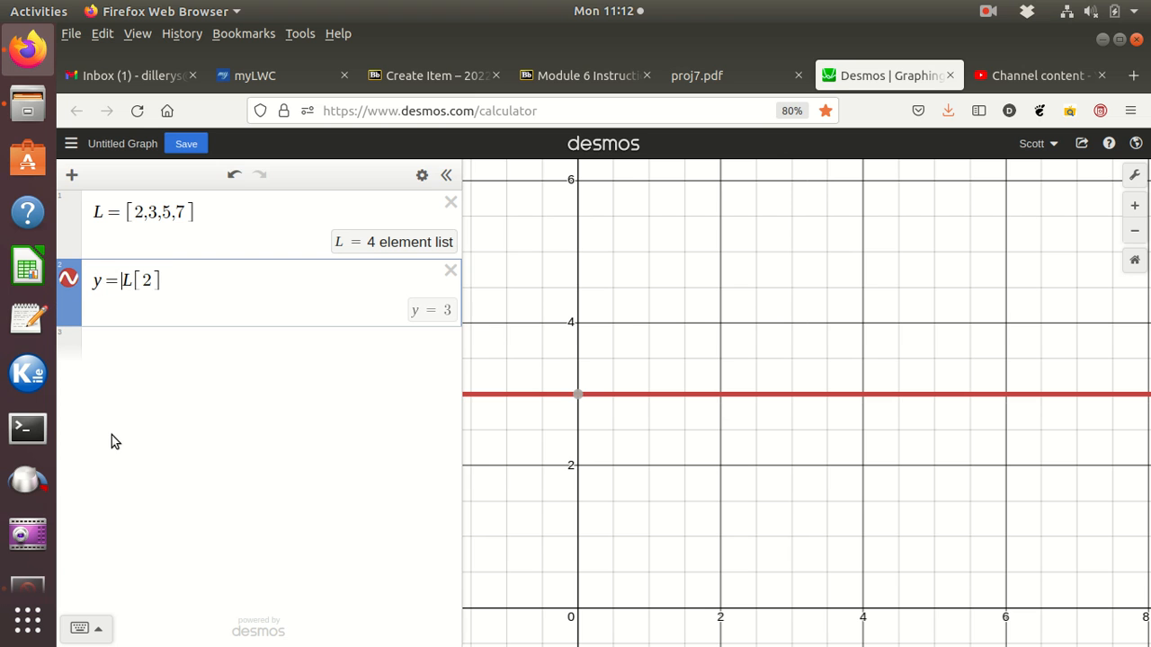
{"action": "left_click", "coordinate": [177, 274]}
{"action": "type", "text": "x"}
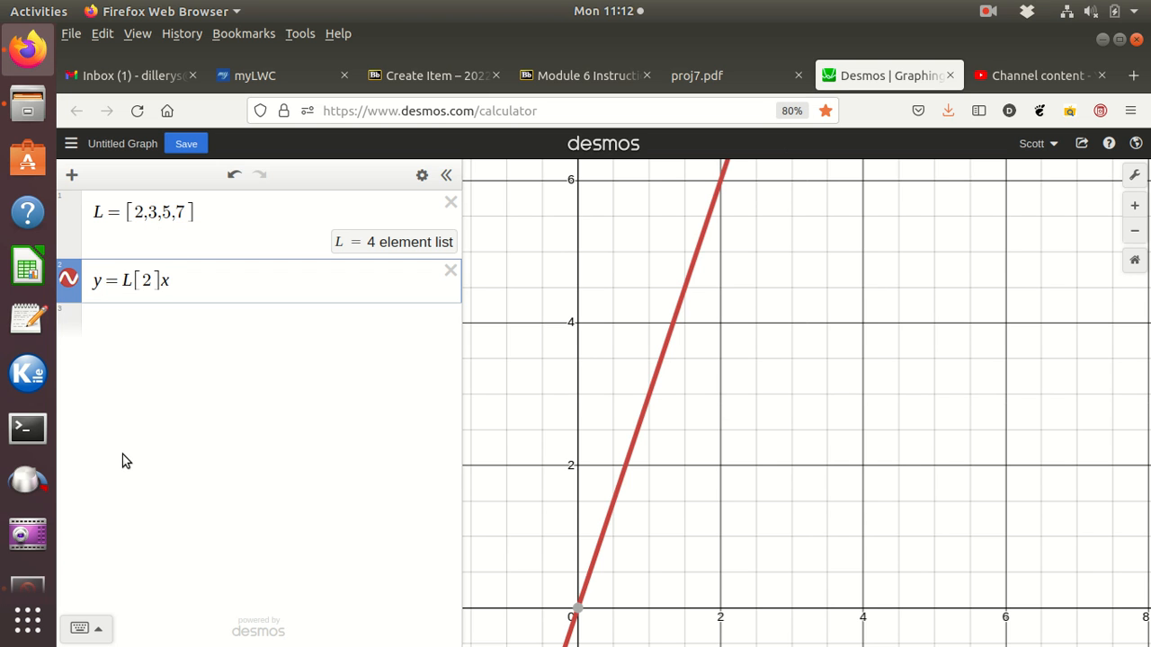
Step: Change the list index in the line equation to 4 and remove the index so the equation reads y = Lx
{"action": "double_click", "coordinate": [148, 280]}
{"action": "type", "text": "4"}
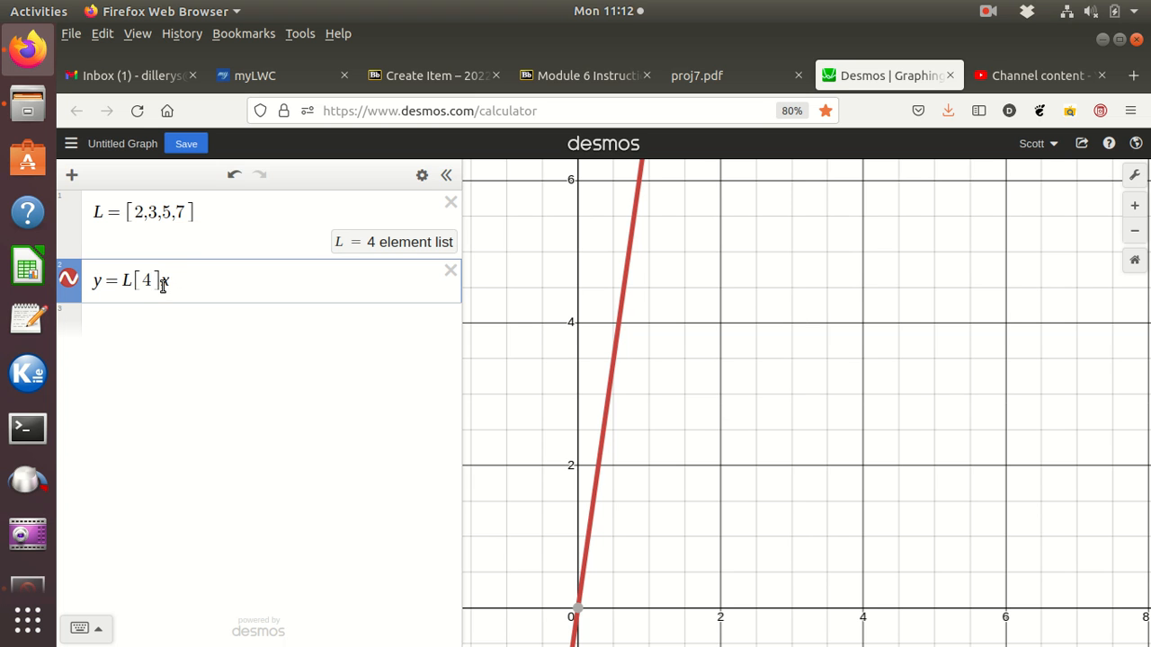
{"action": "key", "text": "BackSpace"}
{"action": "key", "text": "BackSpace"}
{"action": "key", "text": "BackSpace"}
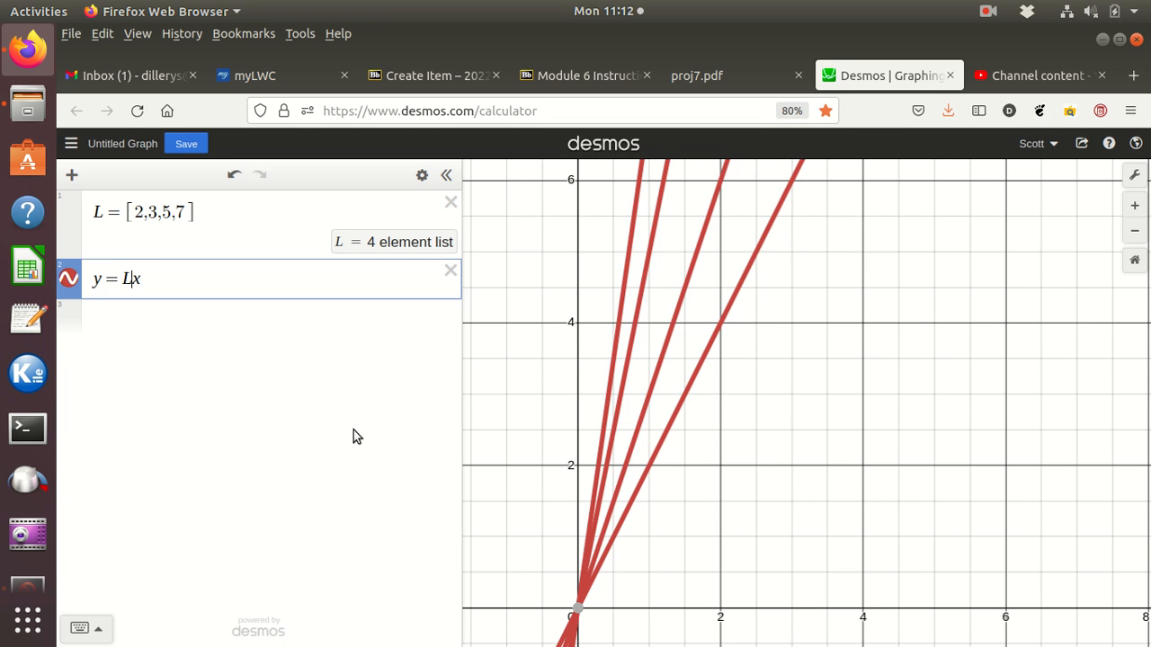
Step: Define a second list L_1 = L/10 in a new expression line
{"action": "left_click", "coordinate": [125, 330]}
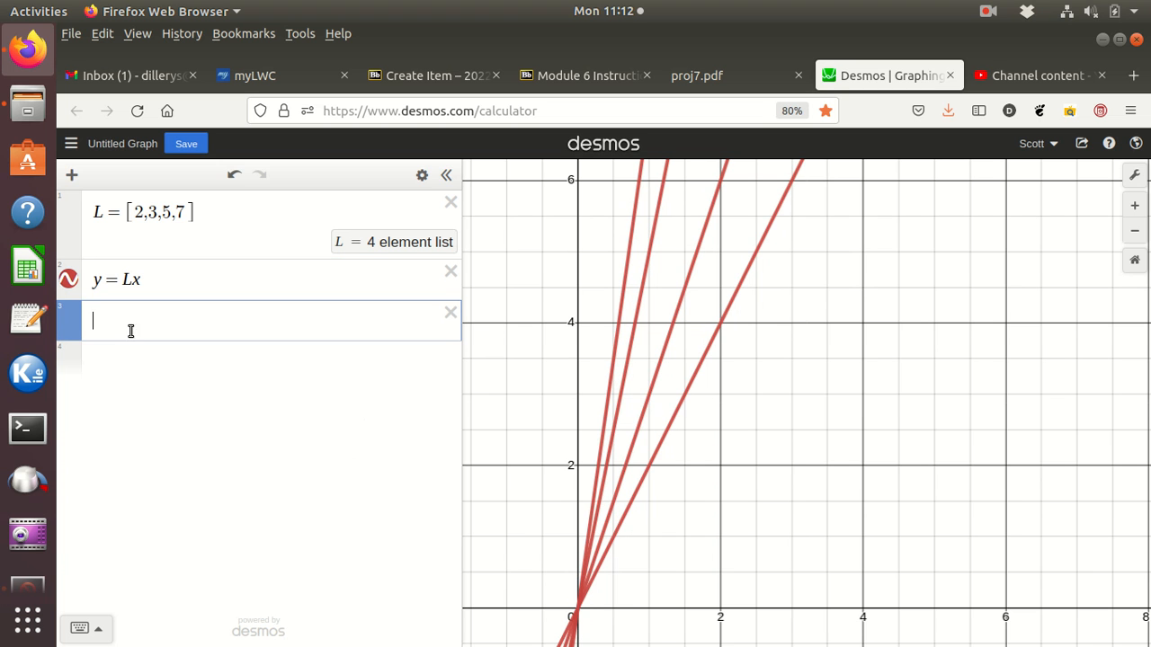
{"action": "type", "text": "L"}
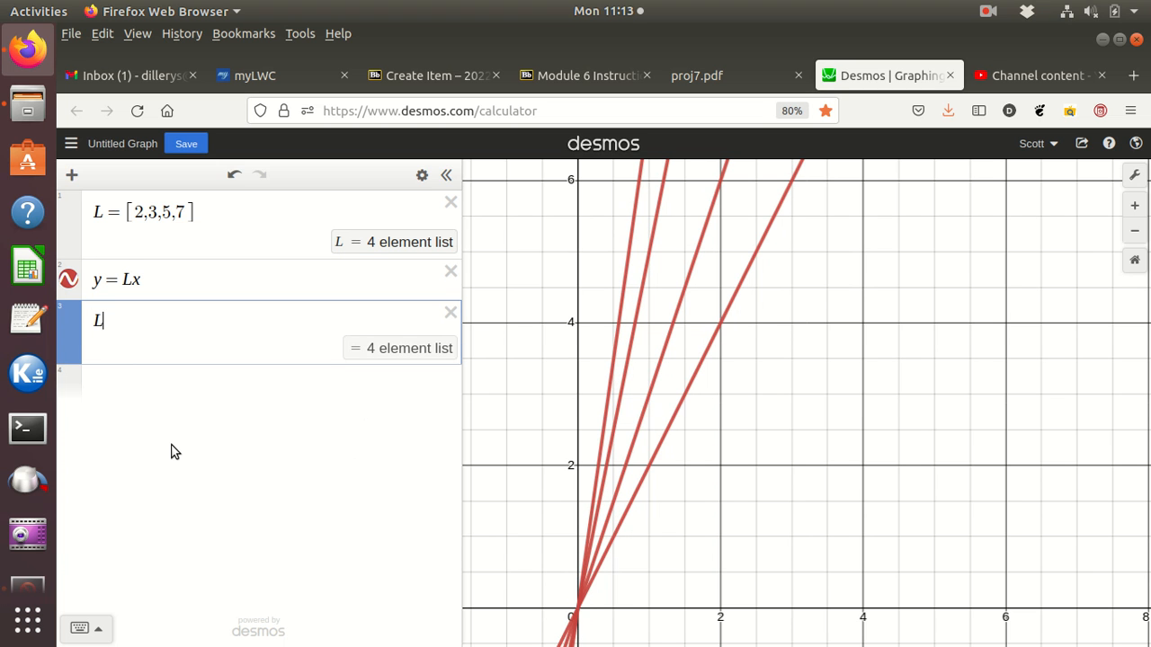
{"action": "type", "text": "/"}
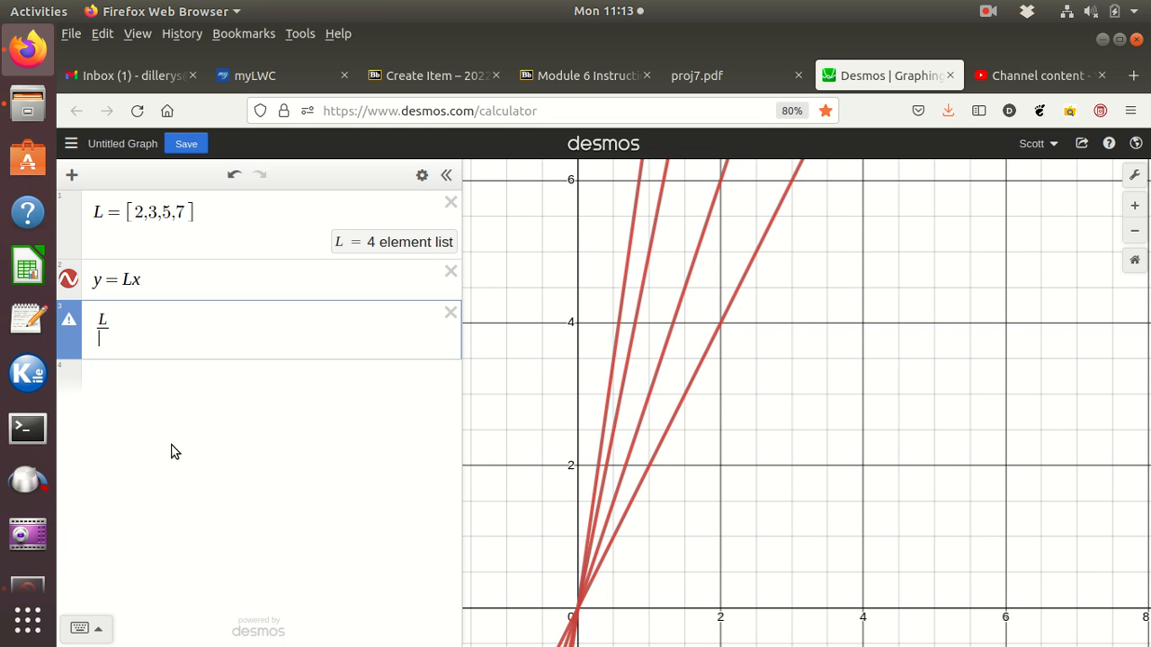
{"action": "type", "text": "10"}
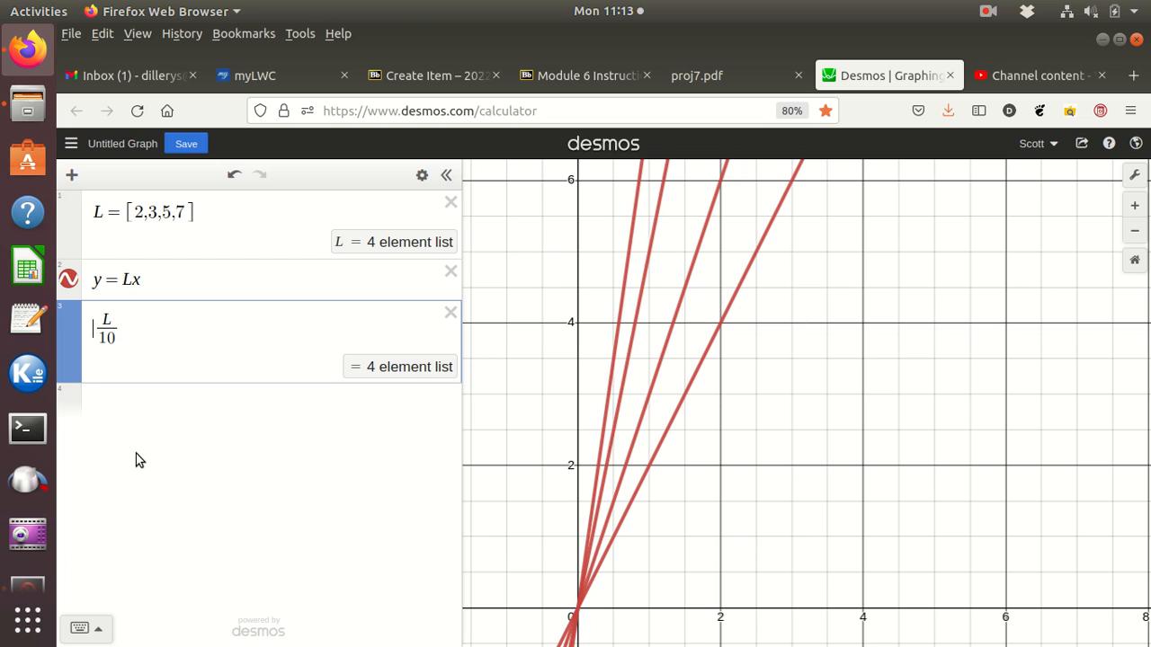
{"action": "type", "text": "L1="}
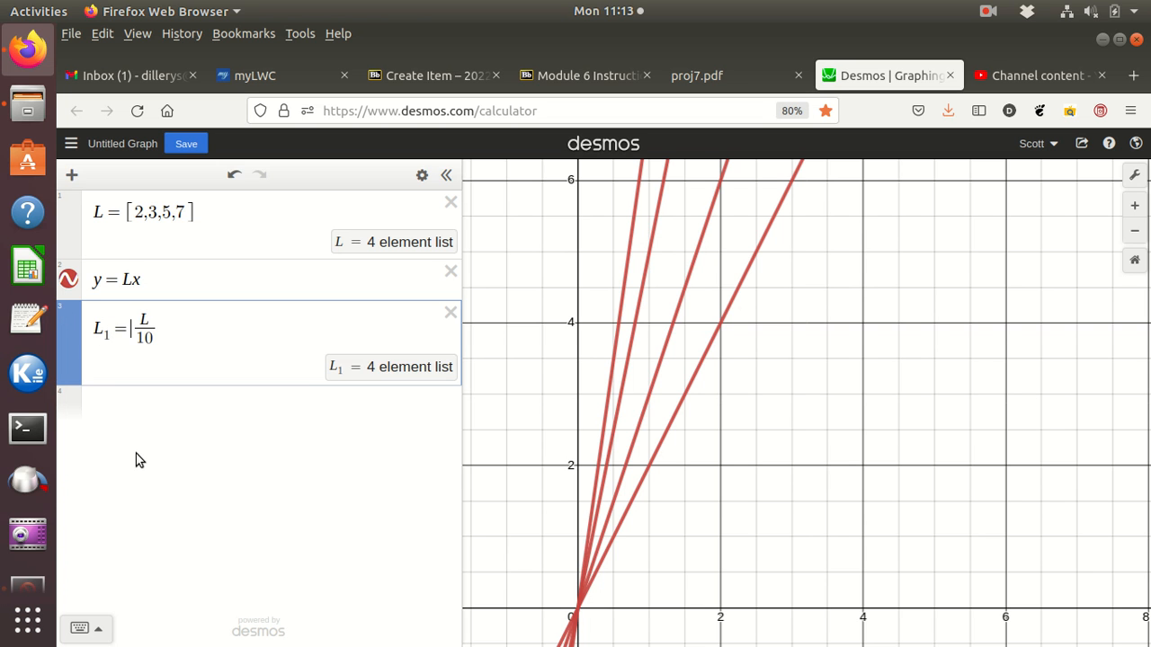
Step: Evaluate the first element of the scaled list by entering L_1[1] in a new expression line
{"action": "left_click", "coordinate": [141, 400]}
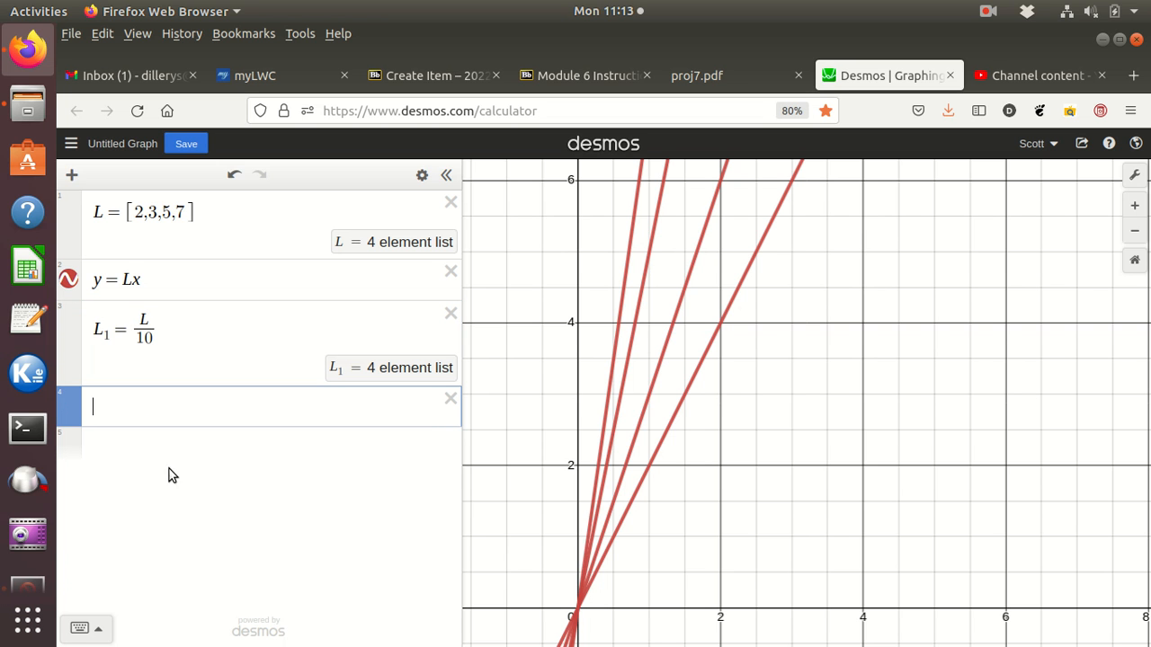
{"action": "type", "text": "l1["}
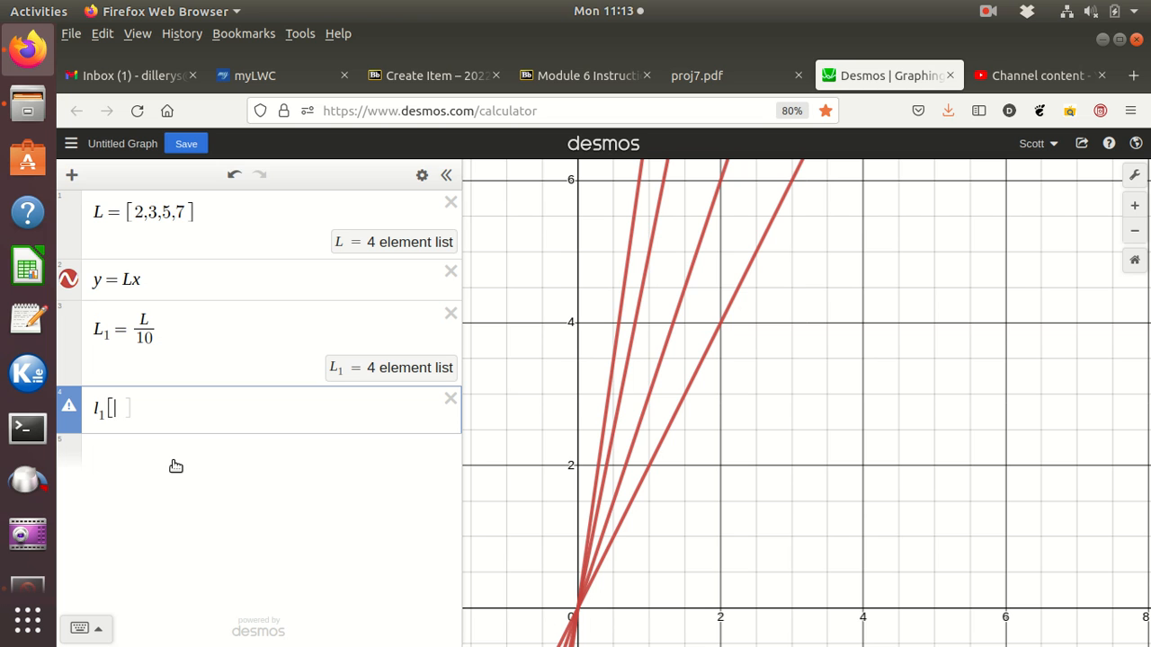
{"action": "key", "text": "BackSpace"}
{"action": "key", "text": "BackSpace"}
{"action": "key", "text": "BackSpace"}
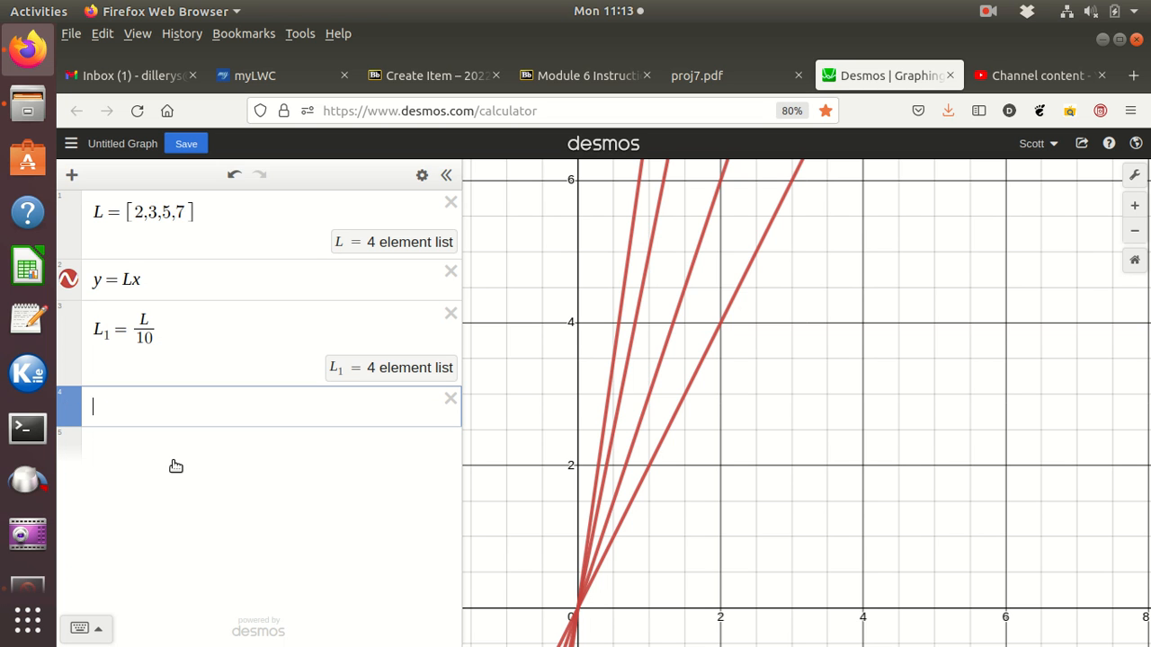
{"action": "type", "text": "L1"}
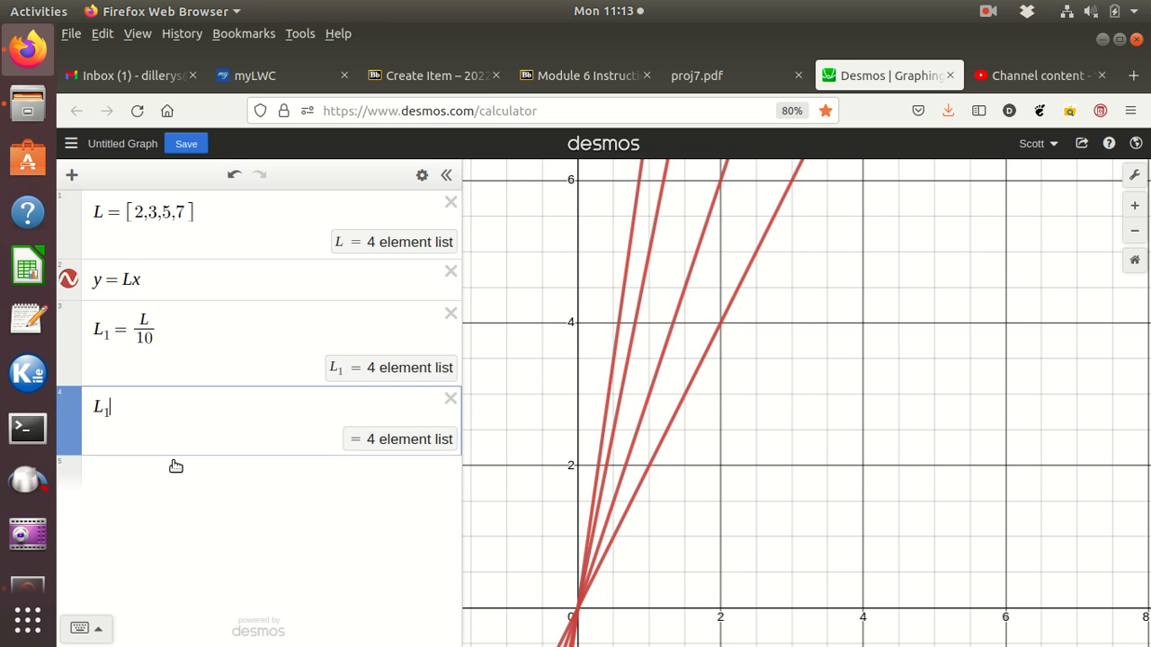
{"action": "type", "text": "[1"}
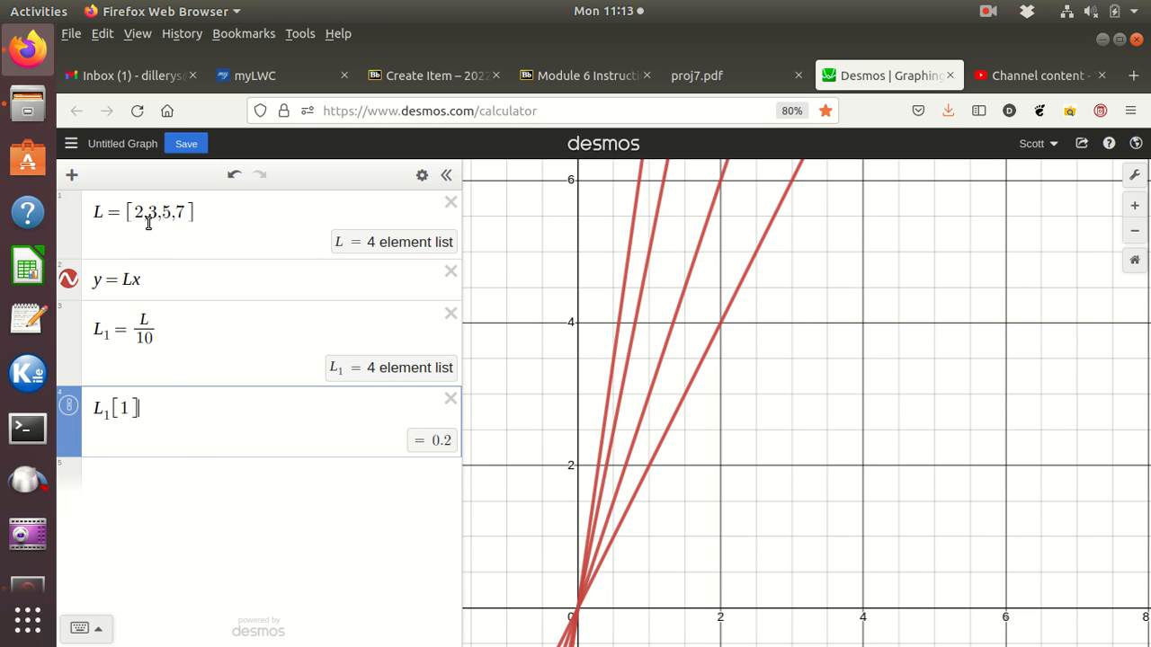
Step: Calculate the sum 2+3+5+7 in a new expression line
{"action": "left_click", "coordinate": [162, 484]}
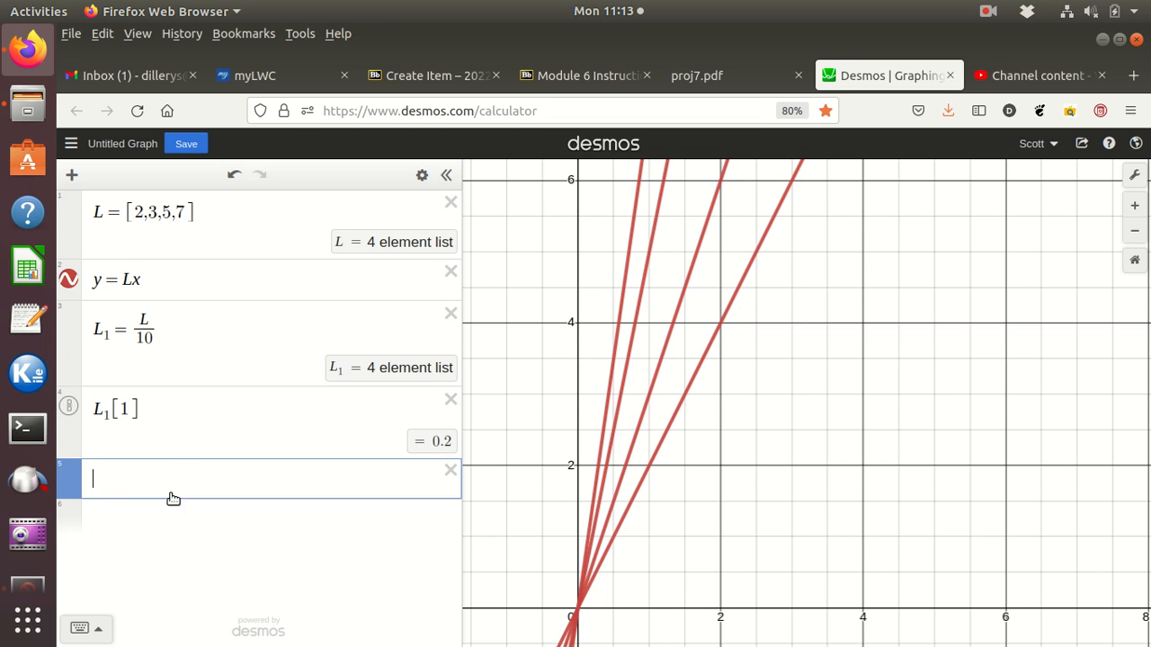
{"action": "type", "text": "2+3+5+7"}
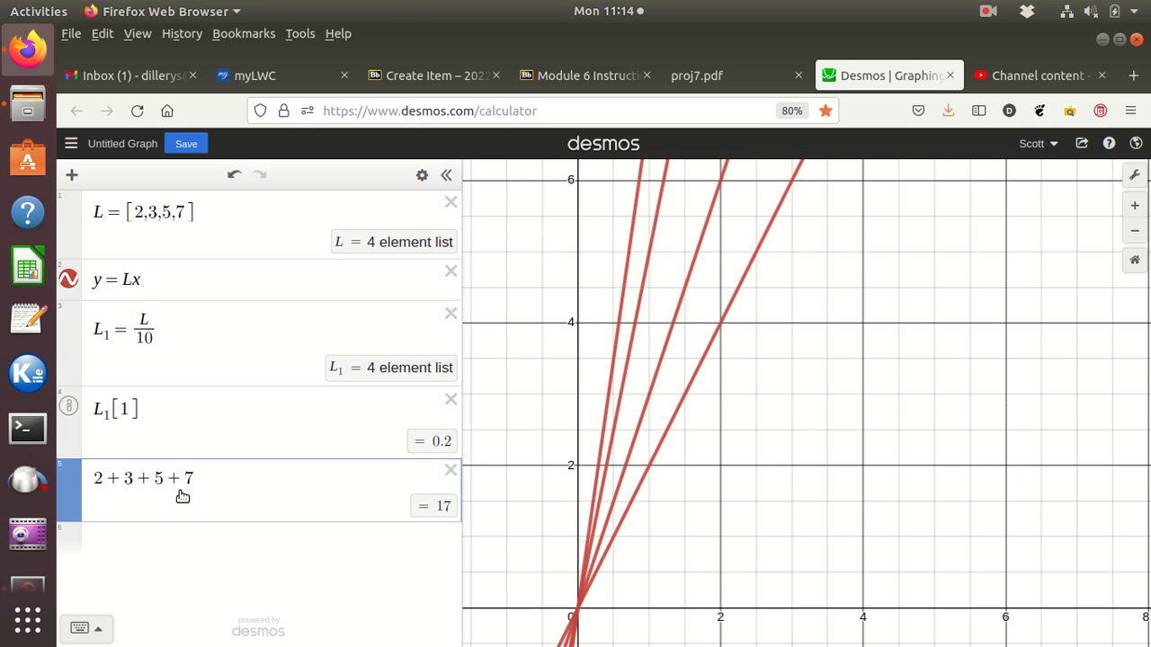
Step: Add the first two elements of list L with L[1]+L[2] in a new expression line
{"action": "left_click", "coordinate": [155, 541]}
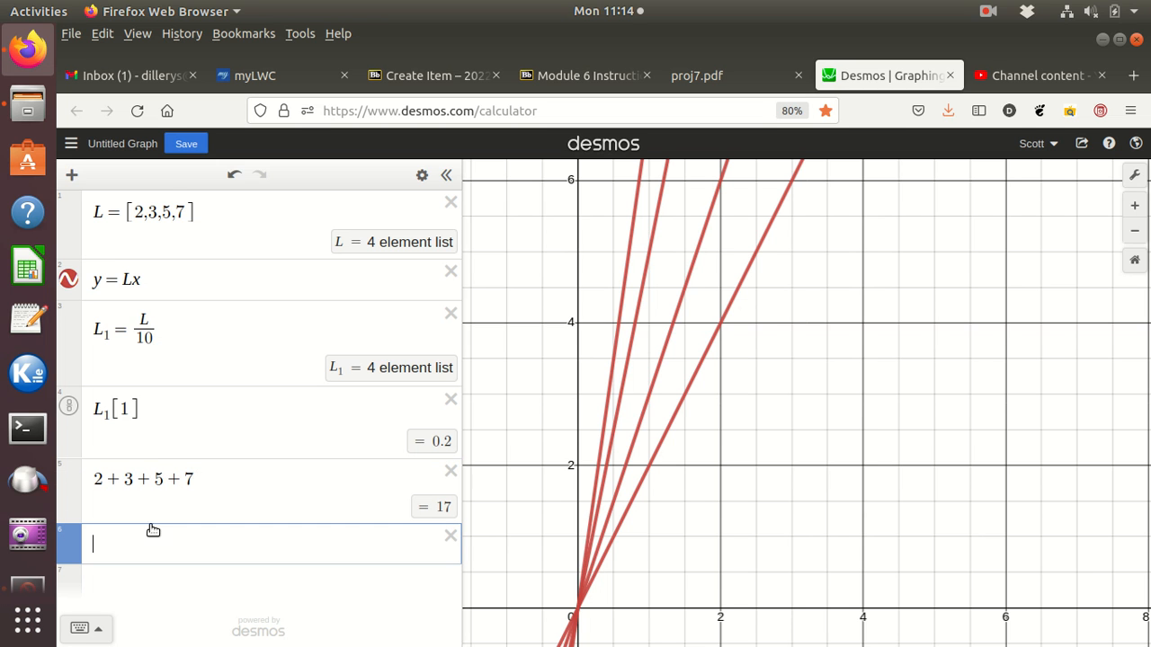
{"action": "type", "text": "L"}
{"action": "type", "text": "1"}
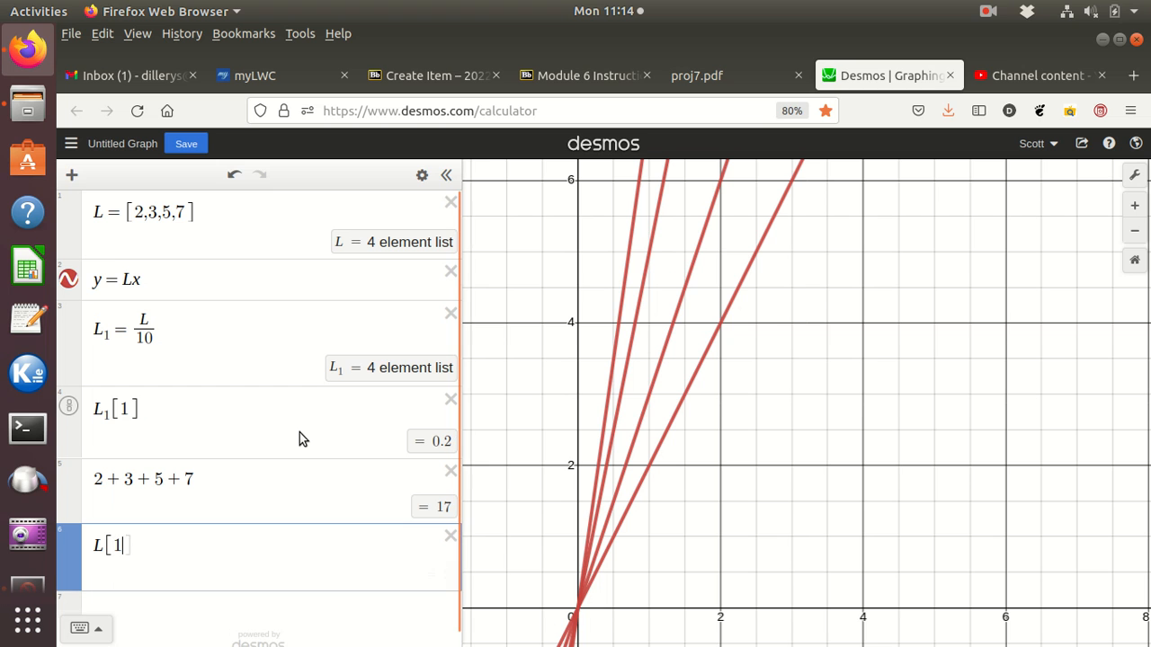
{"action": "type", "text": "]+l{"}
{"action": "type", "text": "[2]"}
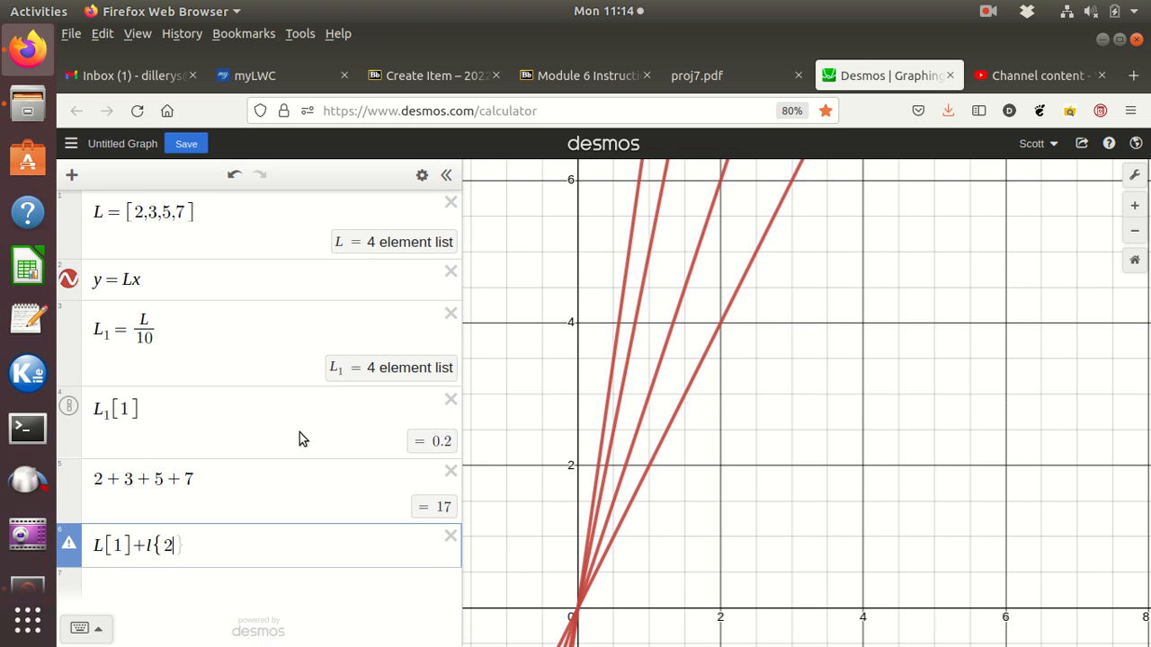
{"action": "key", "text": "BackSpace"}
{"action": "key", "text": "BackSpace"}
{"action": "key", "text": "BackSpace"}
{"action": "key", "text": "BackSpace"}
{"action": "type", "text": "L[2]"}
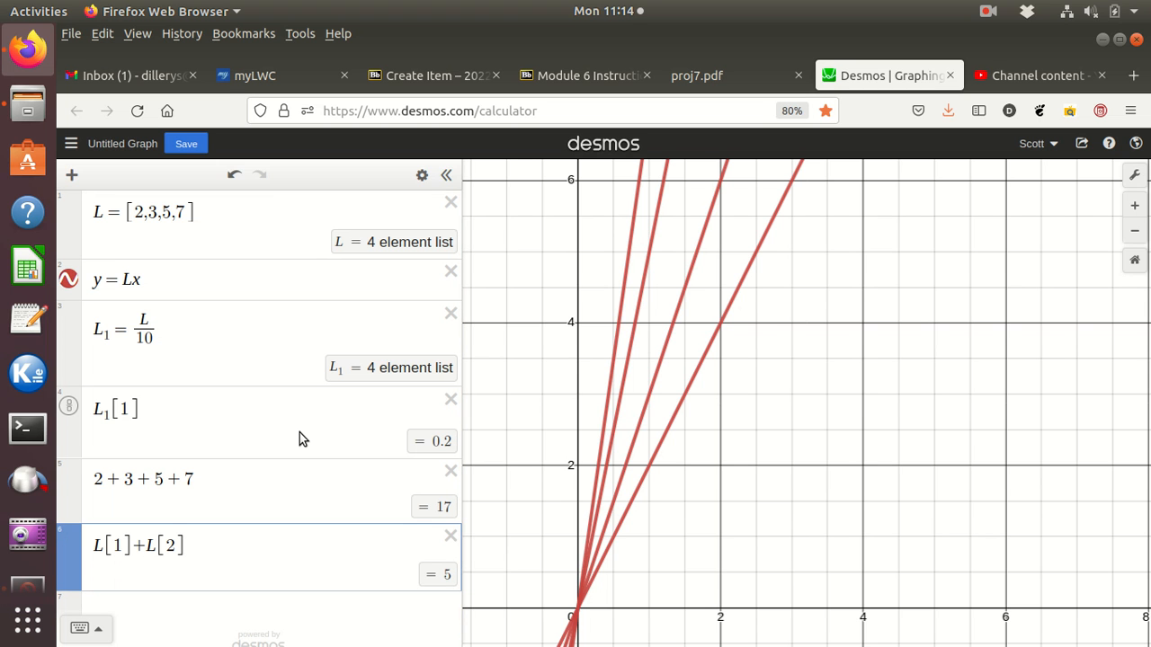
{"action": "type", "text": "+"}
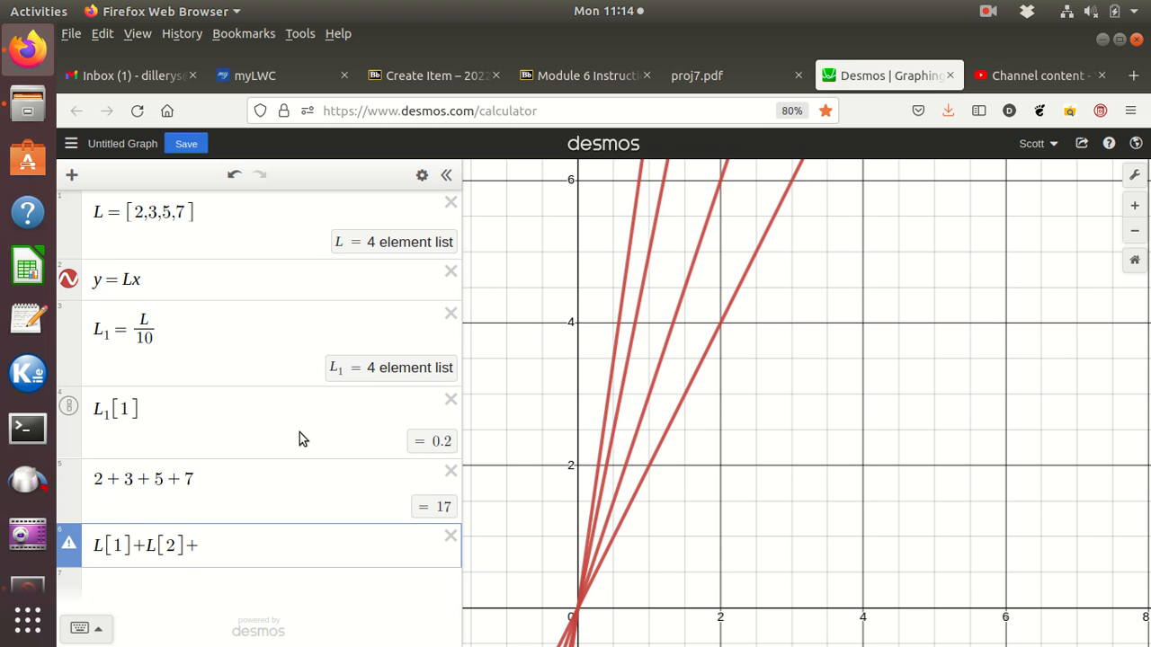
{"action": "type", "text": "L_3"}
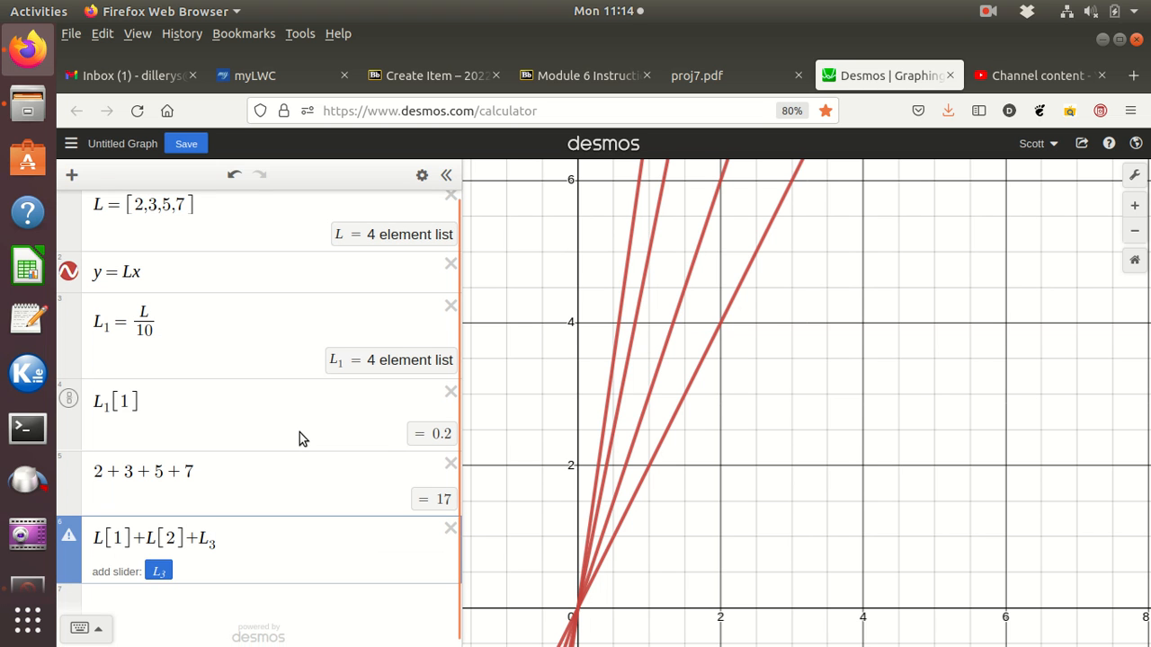
Step: Extend the element sum with the third and fourth elements so it reads L[1]+L[2]+L[3]+L[4]
{"action": "key", "text": "BackSpace"}
{"action": "key", "text": "BackSpace"}
{"action": "type", "text": "[3]"}
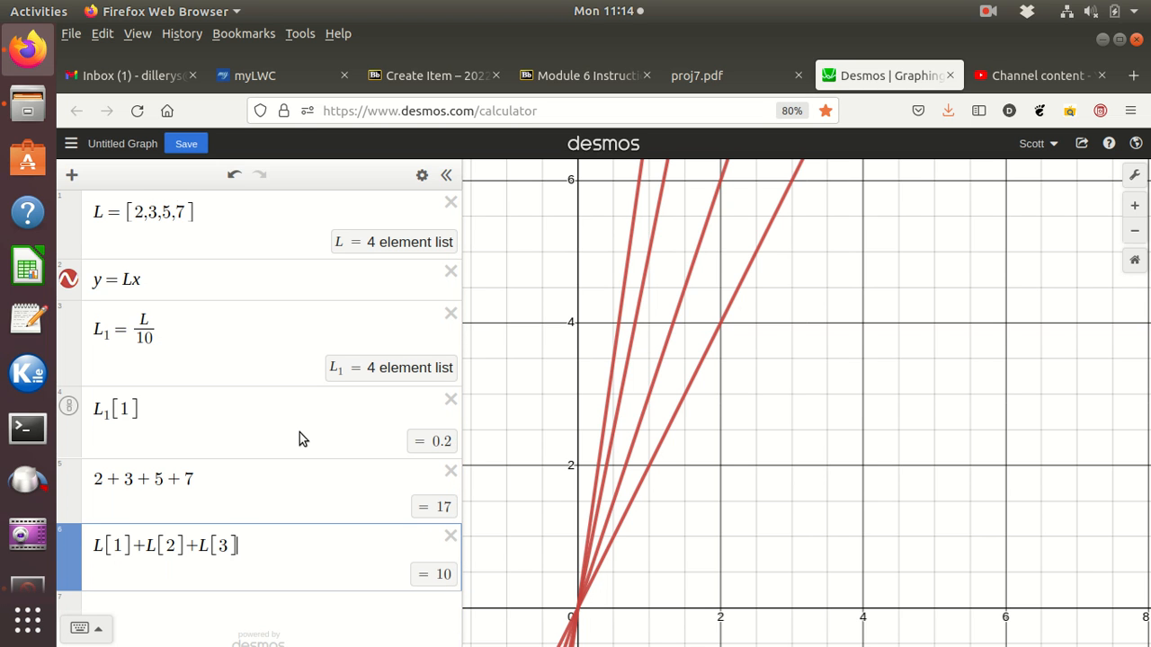
{"action": "type", "text": "+"}
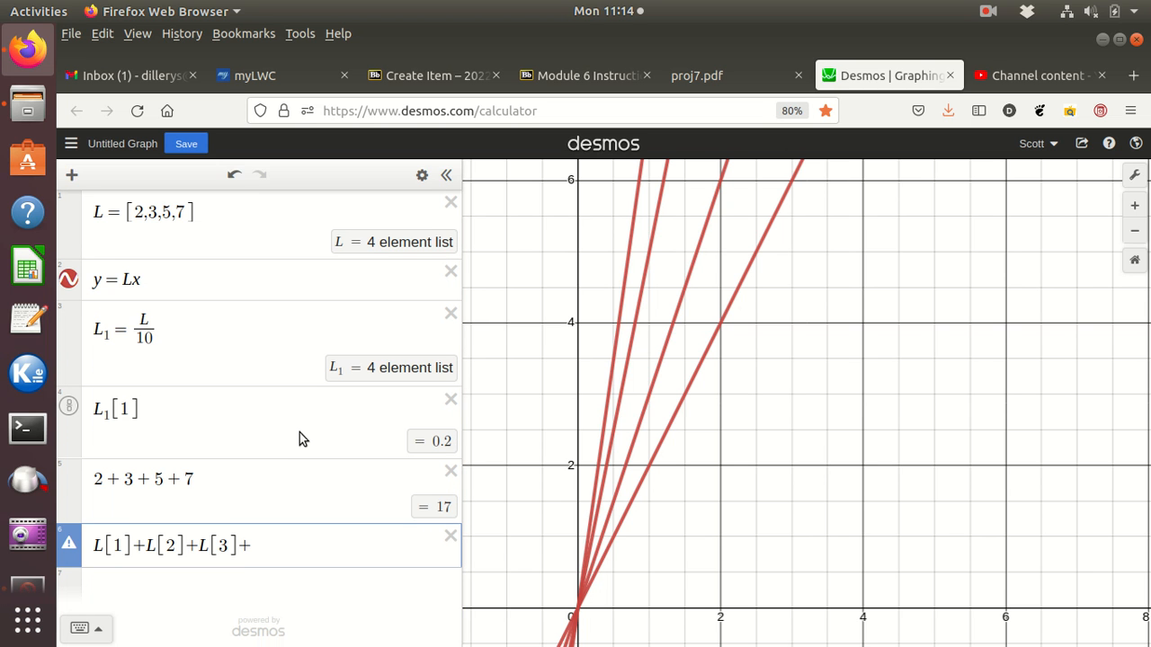
{"action": "type", "text": "L"}
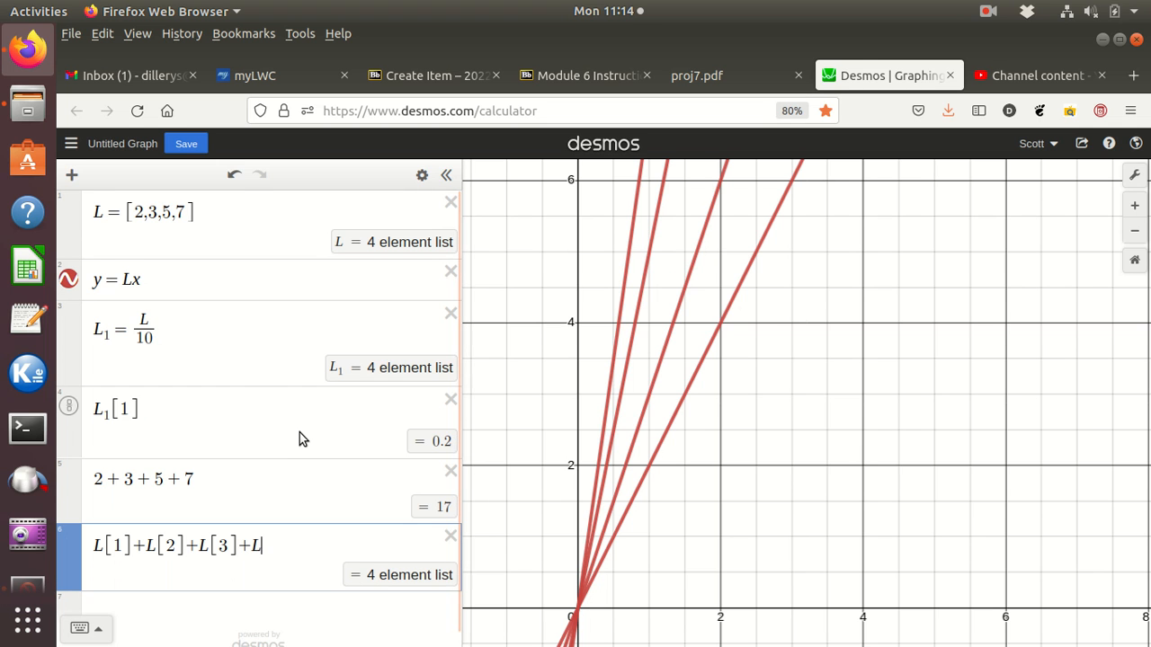
{"action": "type", "text": "[4]"}
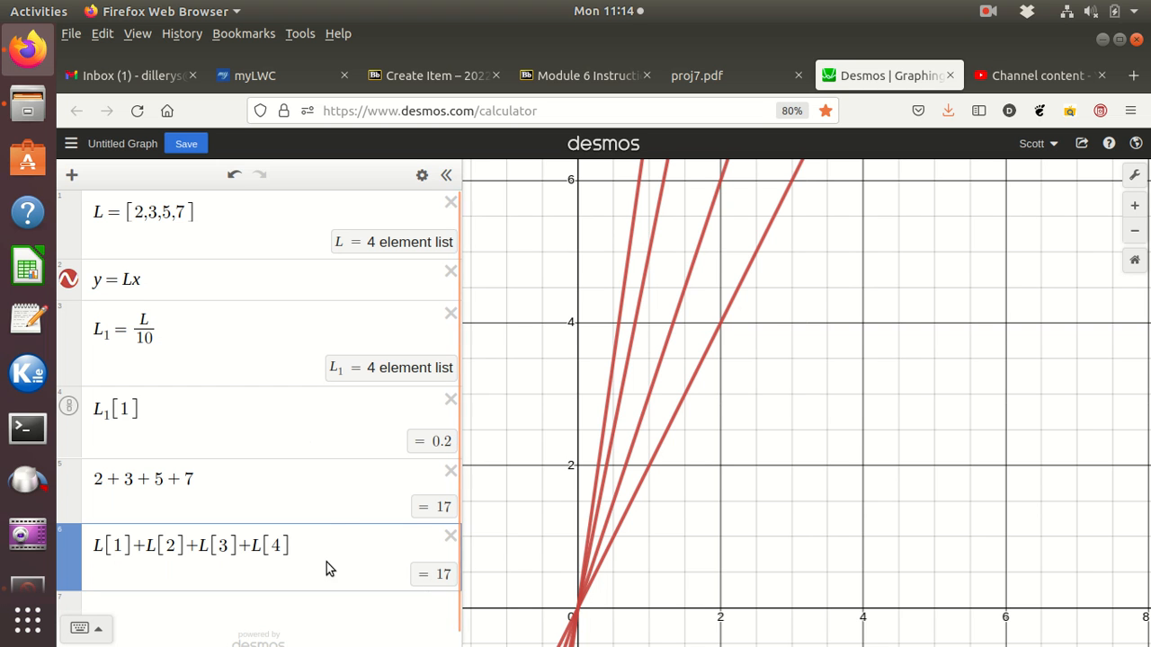
Step: Enter a summation of L[n] for n from 1 to 4 in a new expression line
{"action": "scroll", "coordinate": [324, 524], "scroll_direction": "down", "scroll_amount": 1}
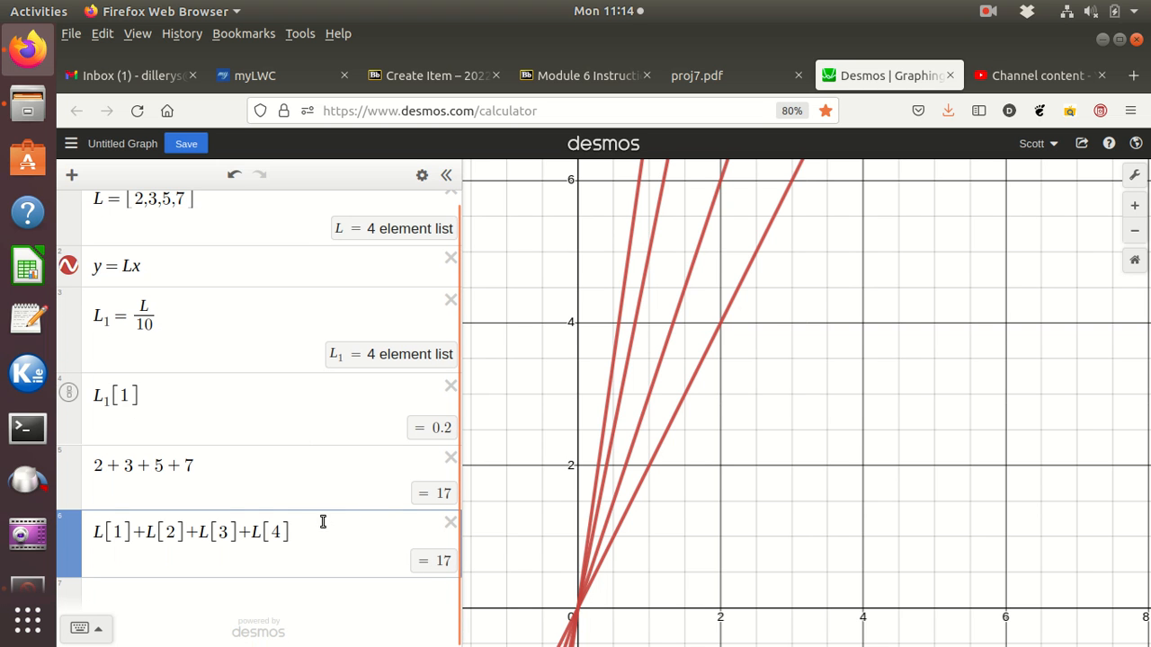
{"action": "left_click", "coordinate": [180, 586]}
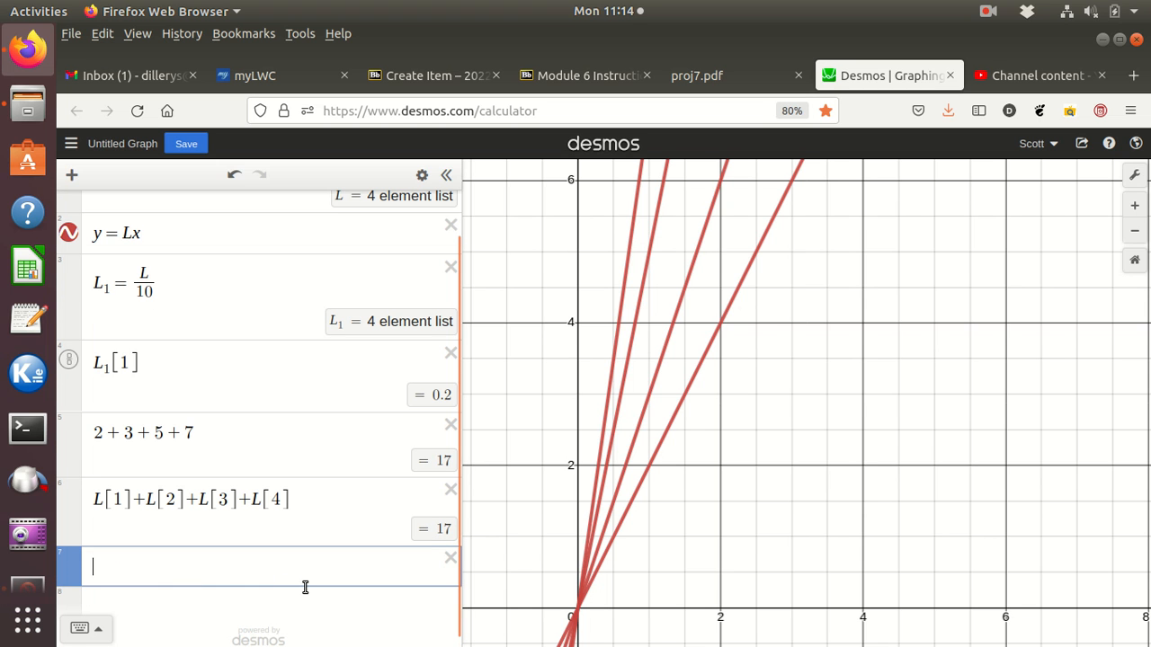
{"action": "type", "text": "su"}
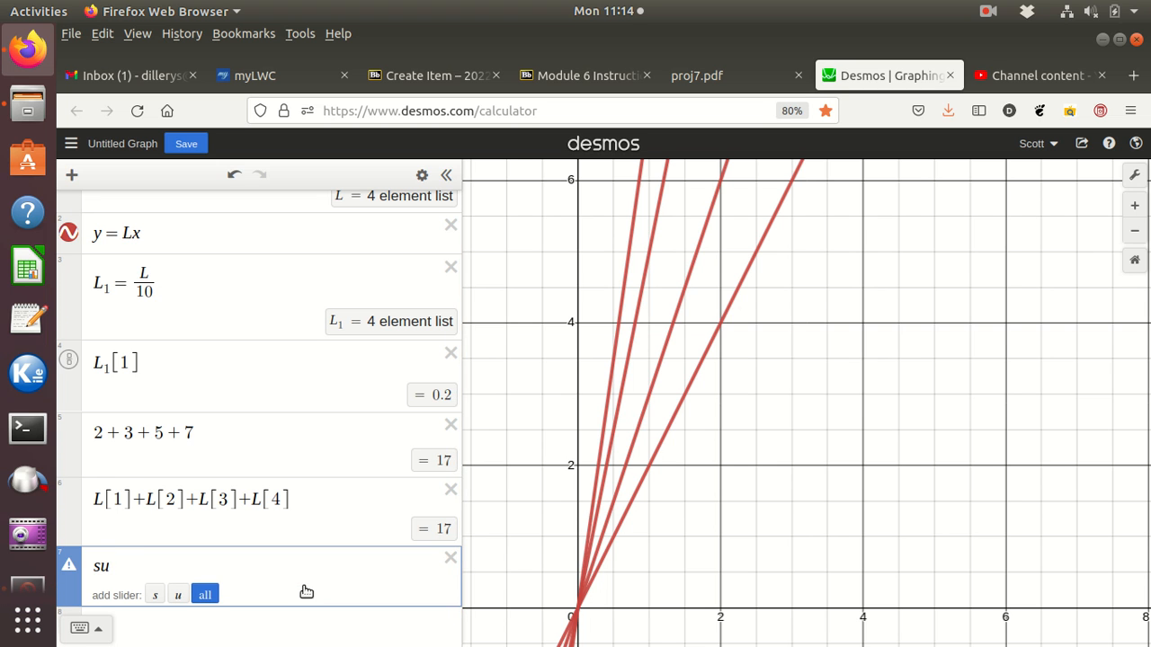
{"action": "type", "text": "m"}
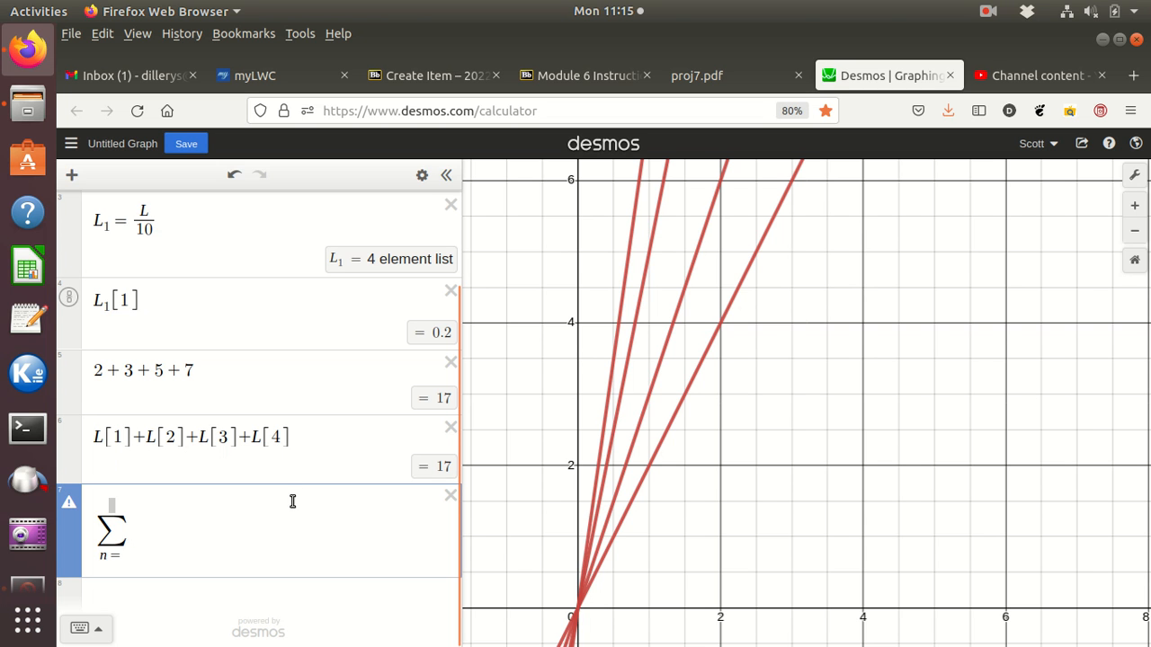
{"action": "type", "text": "1"}
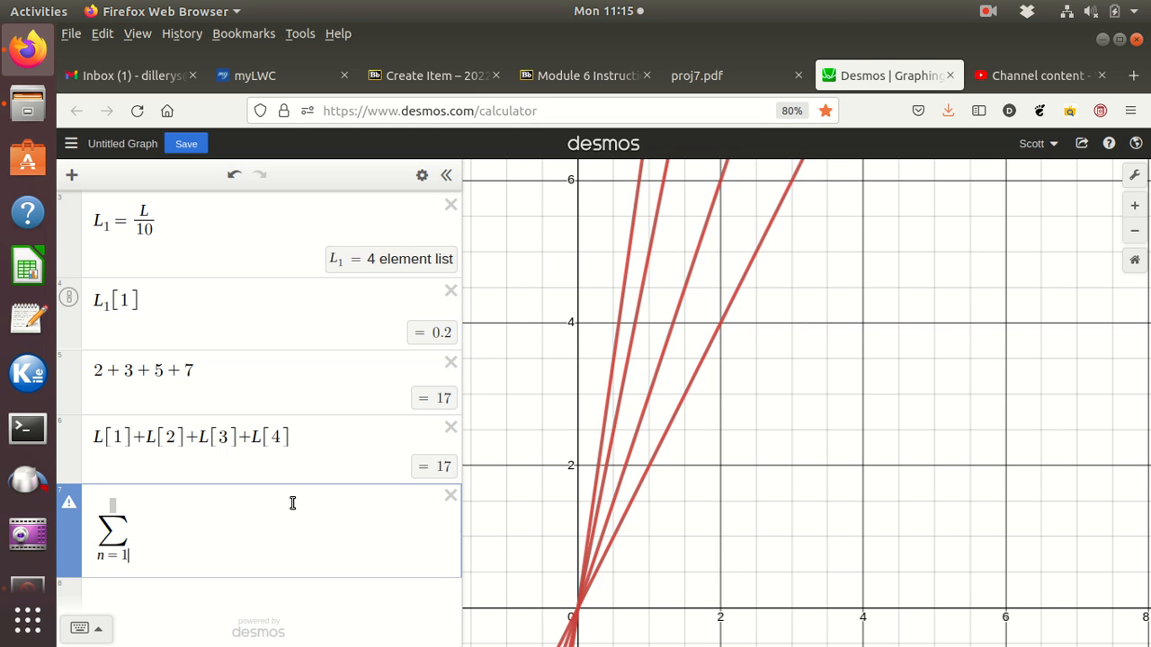
{"action": "key", "text": "Right"}
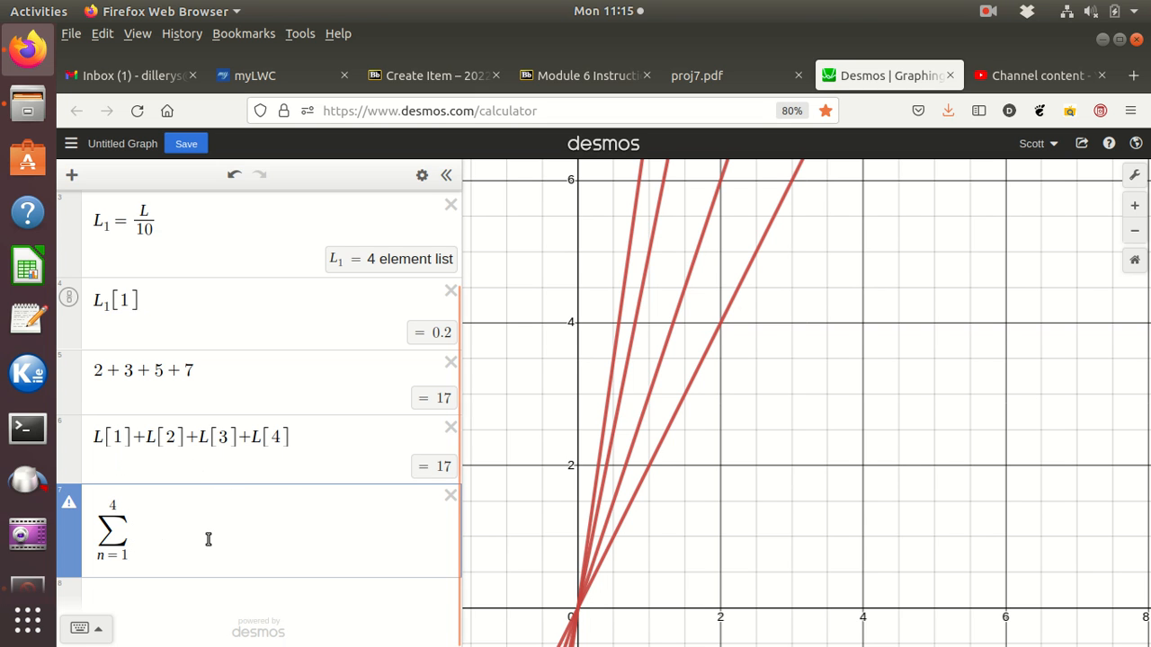
{"action": "type", "text": "L["}
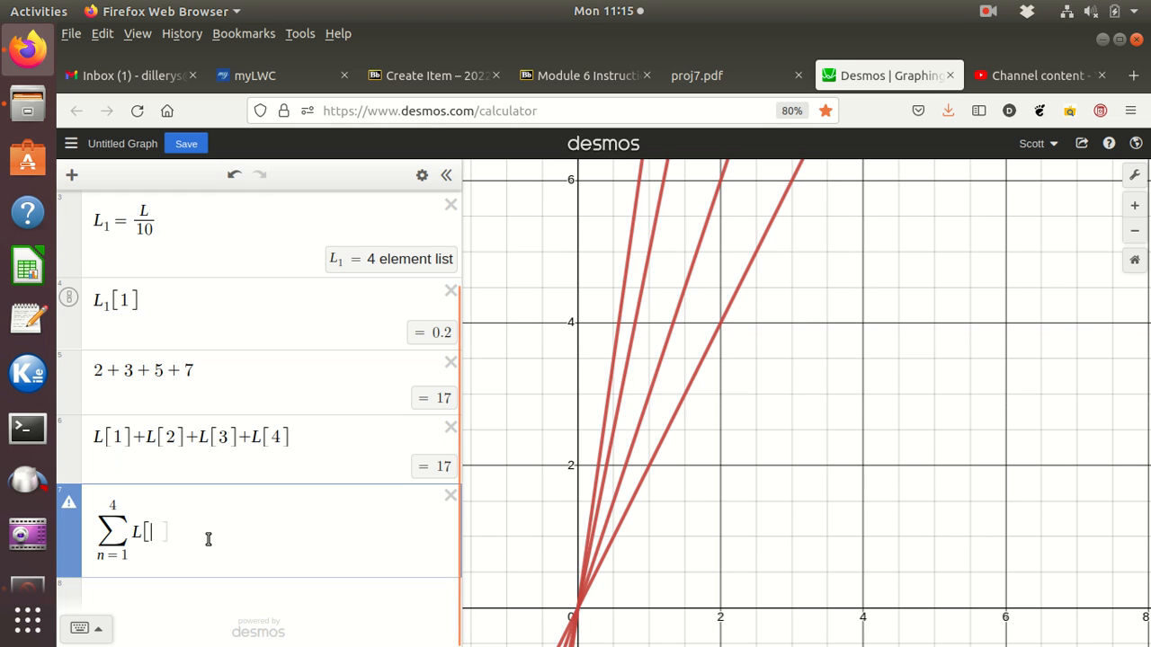
{"action": "type", "text": "n"}
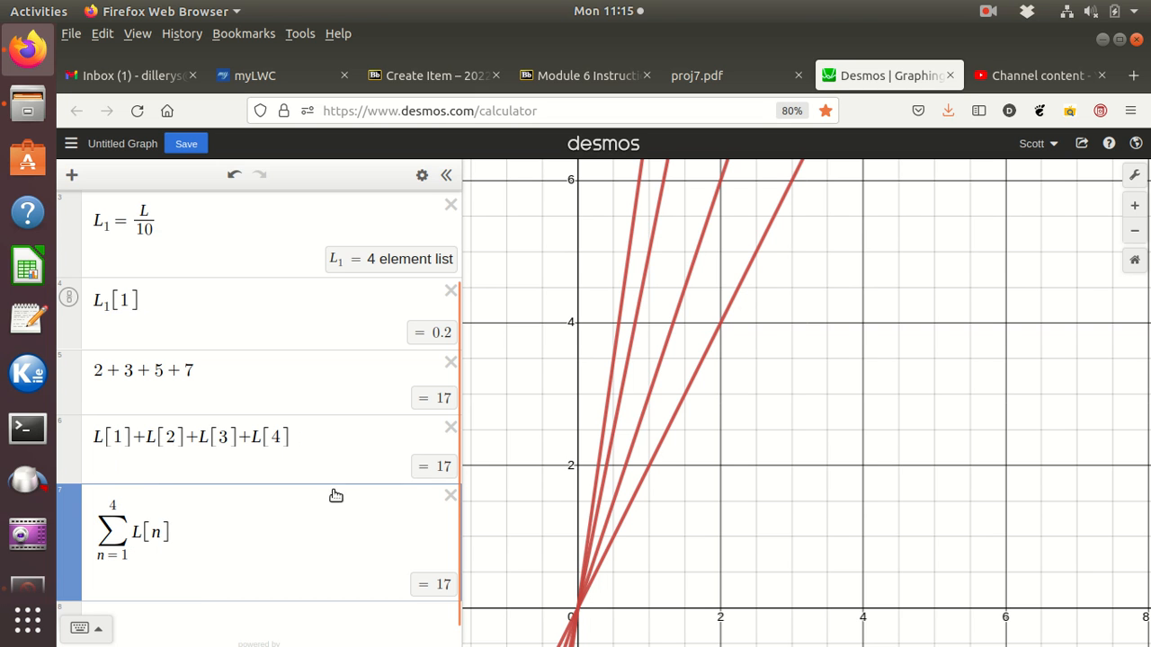
{"action": "left_click_drag", "start_coordinate": [306, 438], "coordinate": [88, 439]}
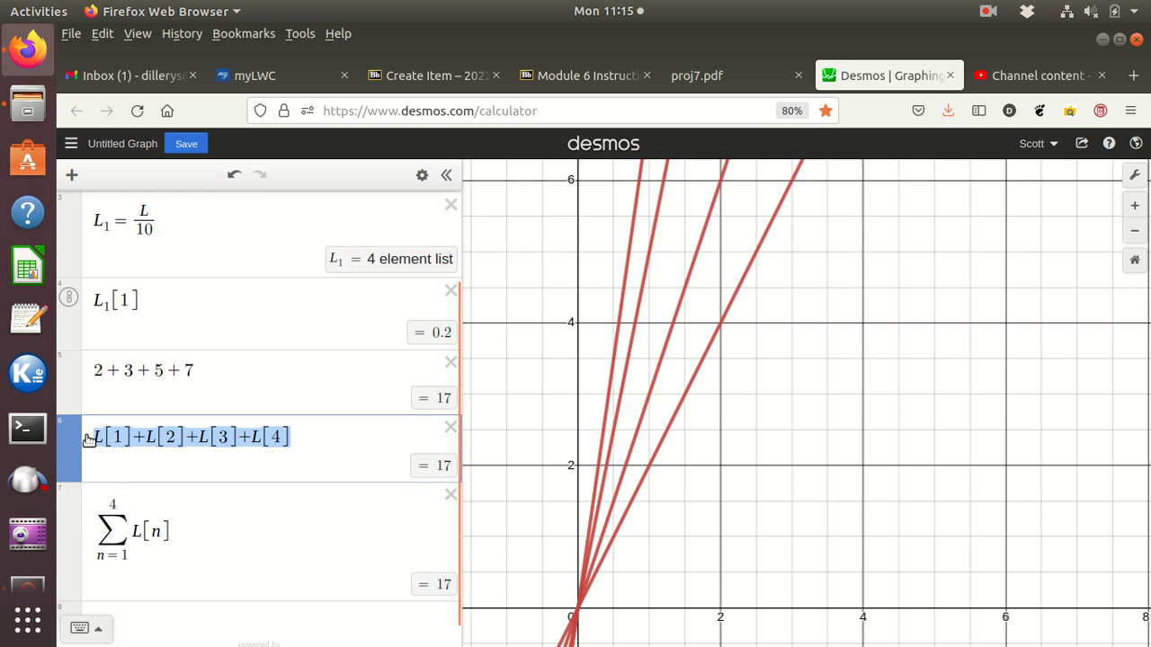
{"action": "left_click", "coordinate": [178, 538]}
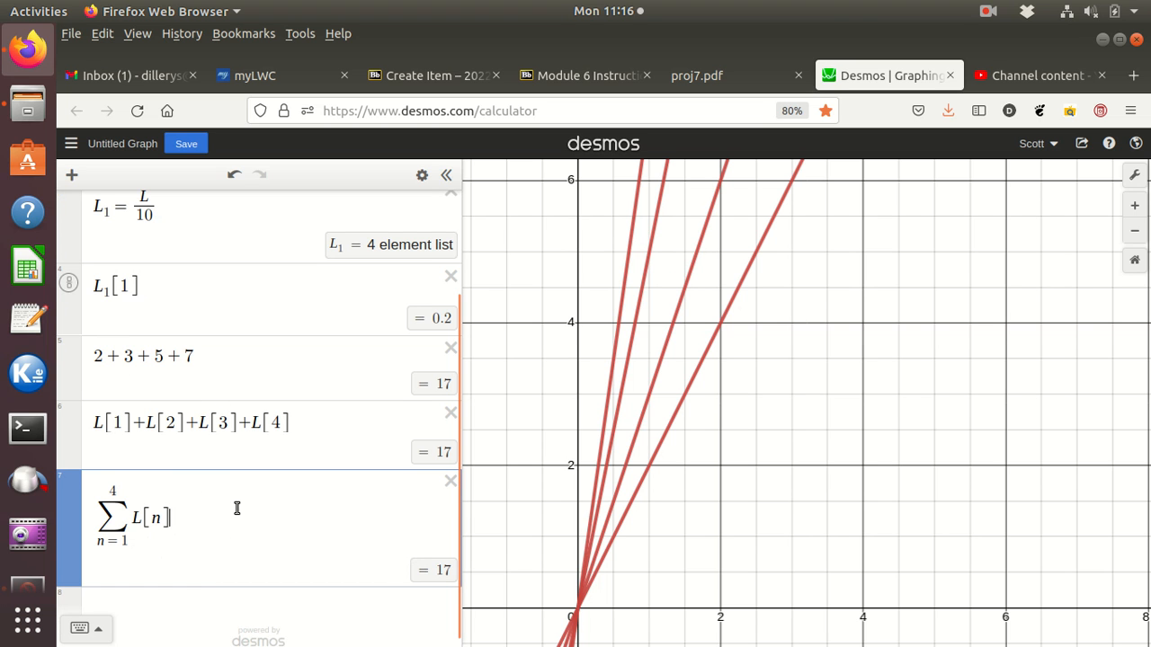
{"action": "scroll", "coordinate": [236, 508], "scroll_direction": "up", "scroll_amount": 1}
{"action": "scroll", "coordinate": [237, 508], "scroll_direction": "up", "scroll_amount": 1}
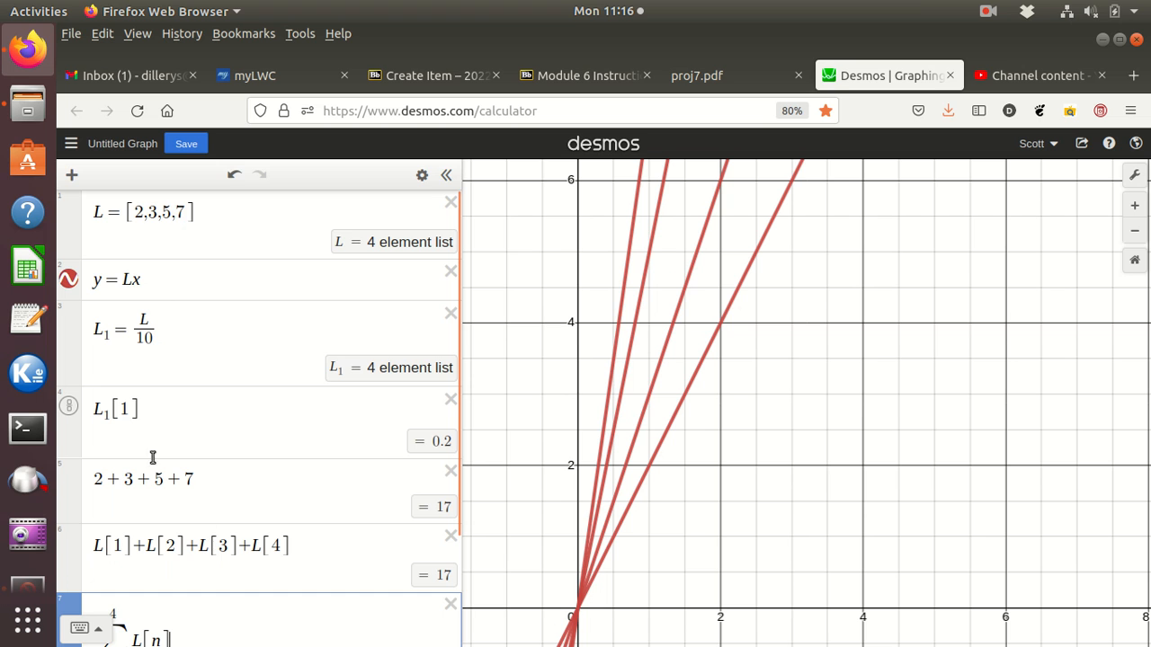
{"action": "scroll", "coordinate": [233, 545], "scroll_direction": "down", "scroll_amount": 2}
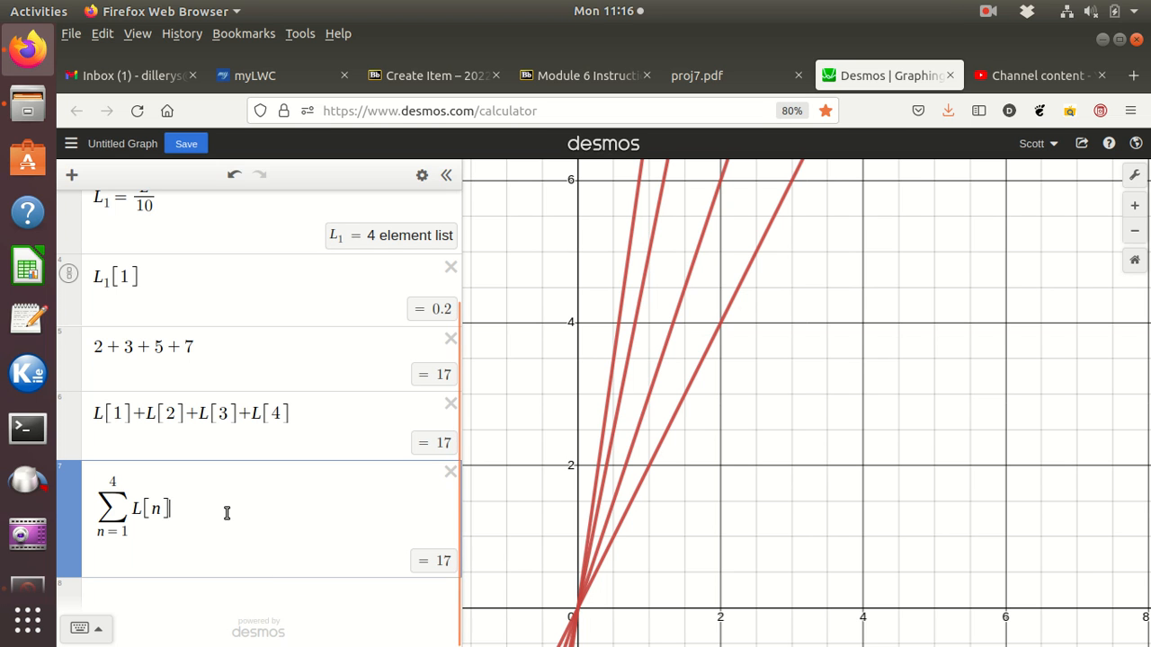
Step: Define a second list S = [1,9,21,28] in a new expression line
{"action": "left_click", "coordinate": [156, 593]}
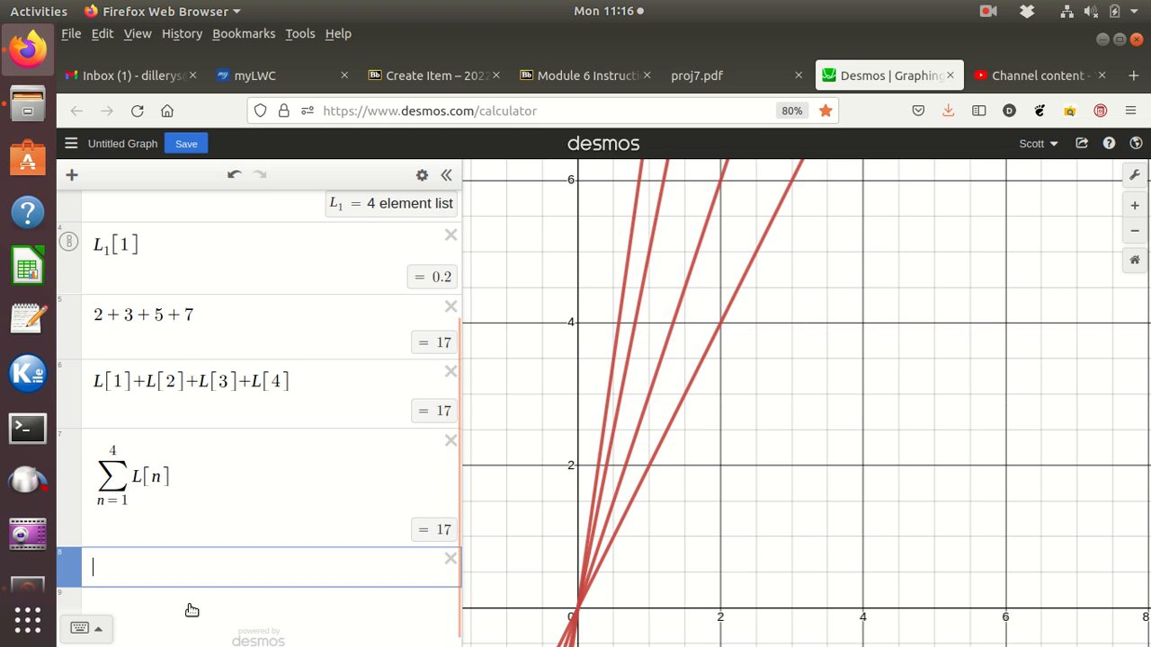
{"action": "type", "text": "S"}
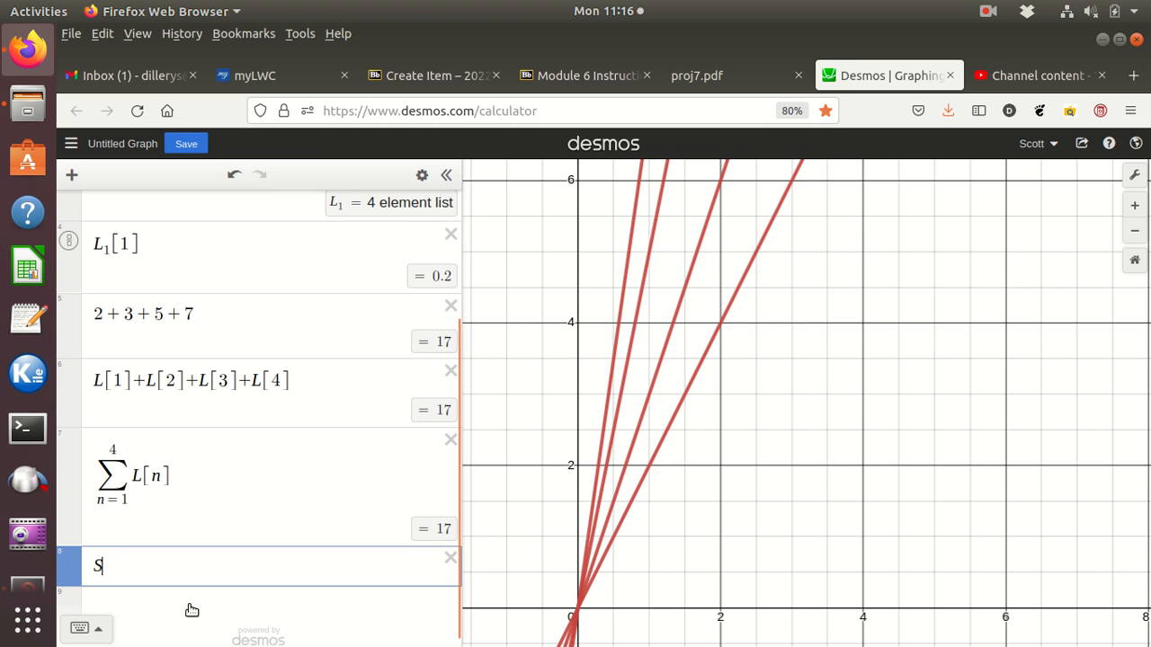
{"action": "type", "text": " = ["}
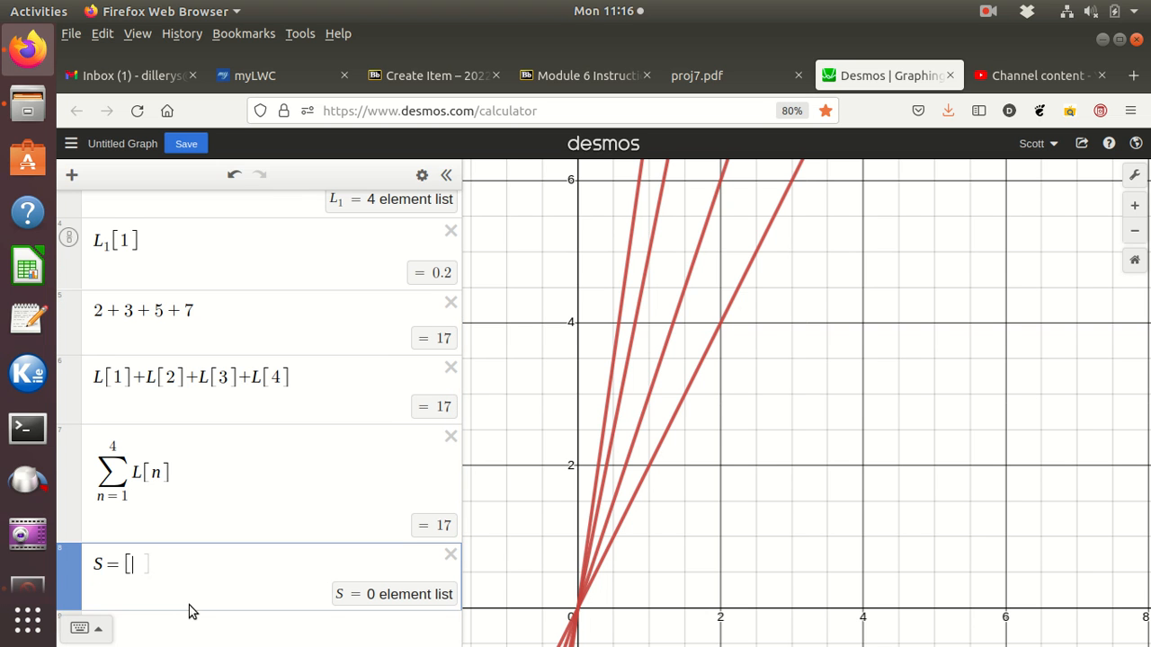
{"action": "type", "text": "1,"}
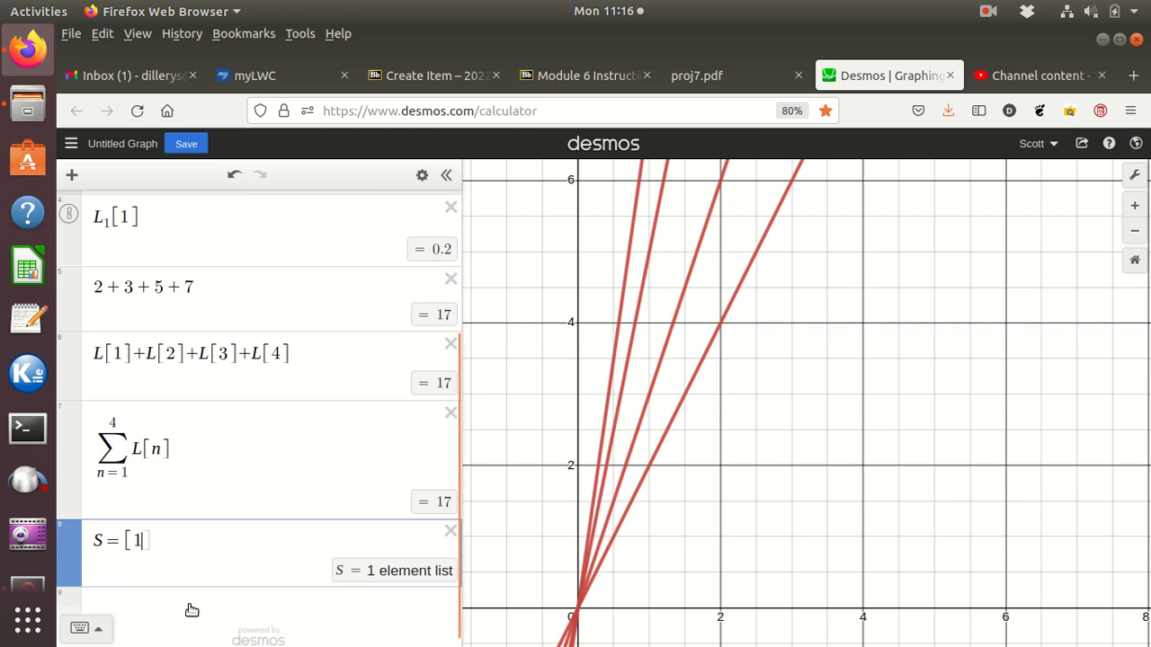
{"action": "type", "text": "9,"}
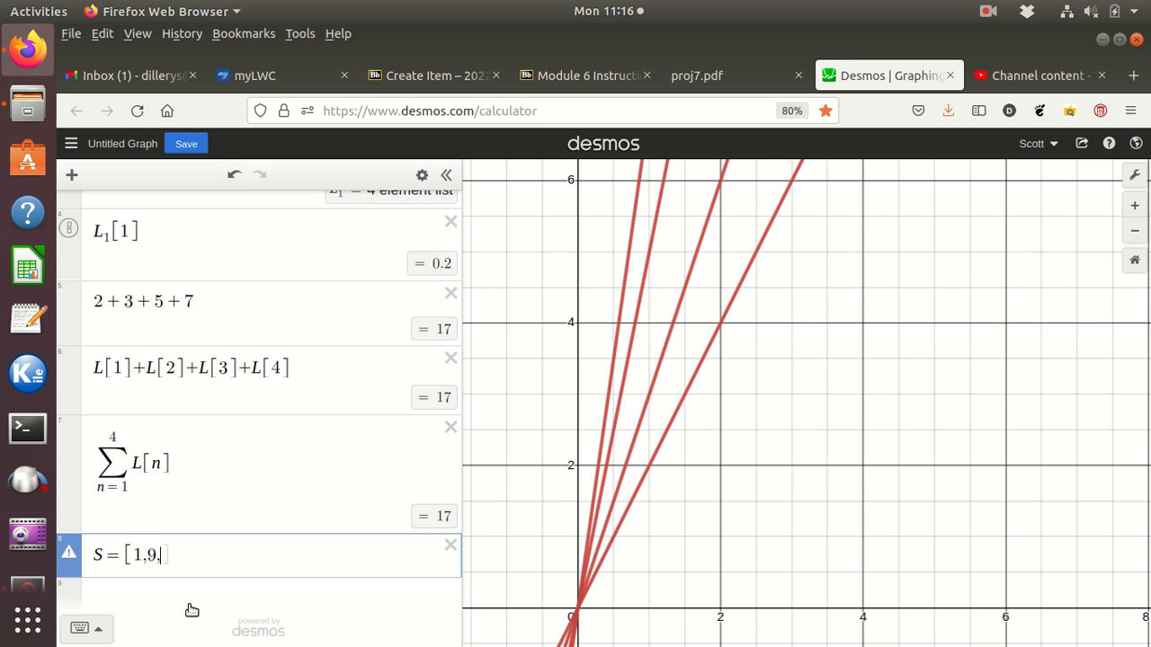
{"action": "type", "text": "21"}
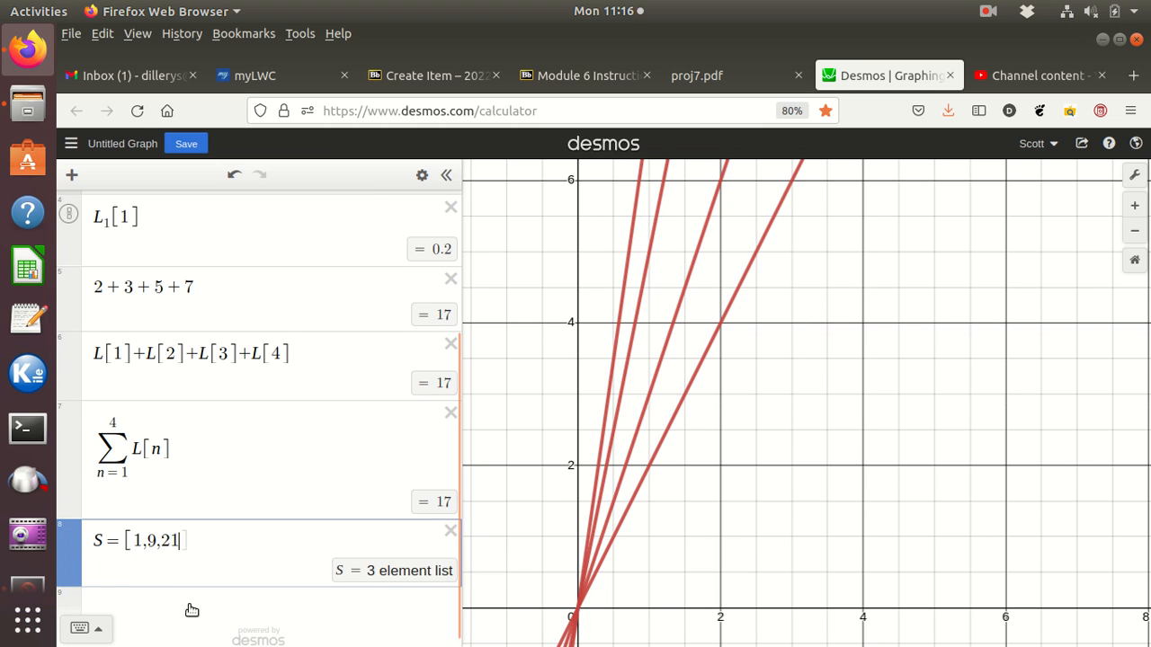
{"action": "type", "text": ","}
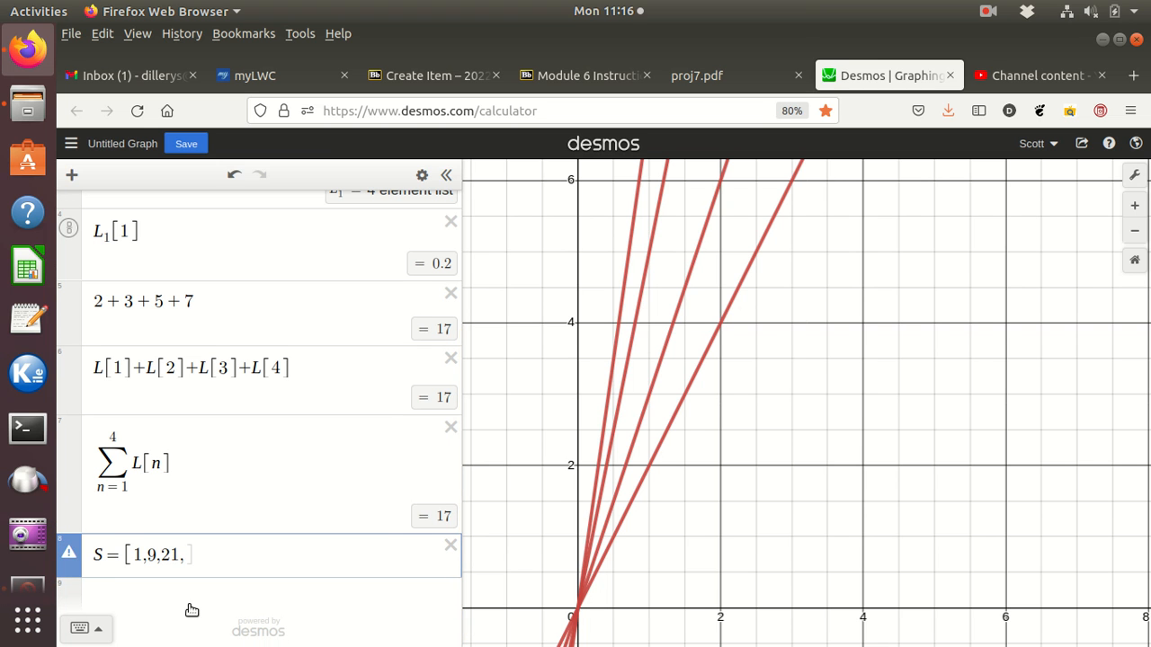
{"action": "type", "text": "28"}
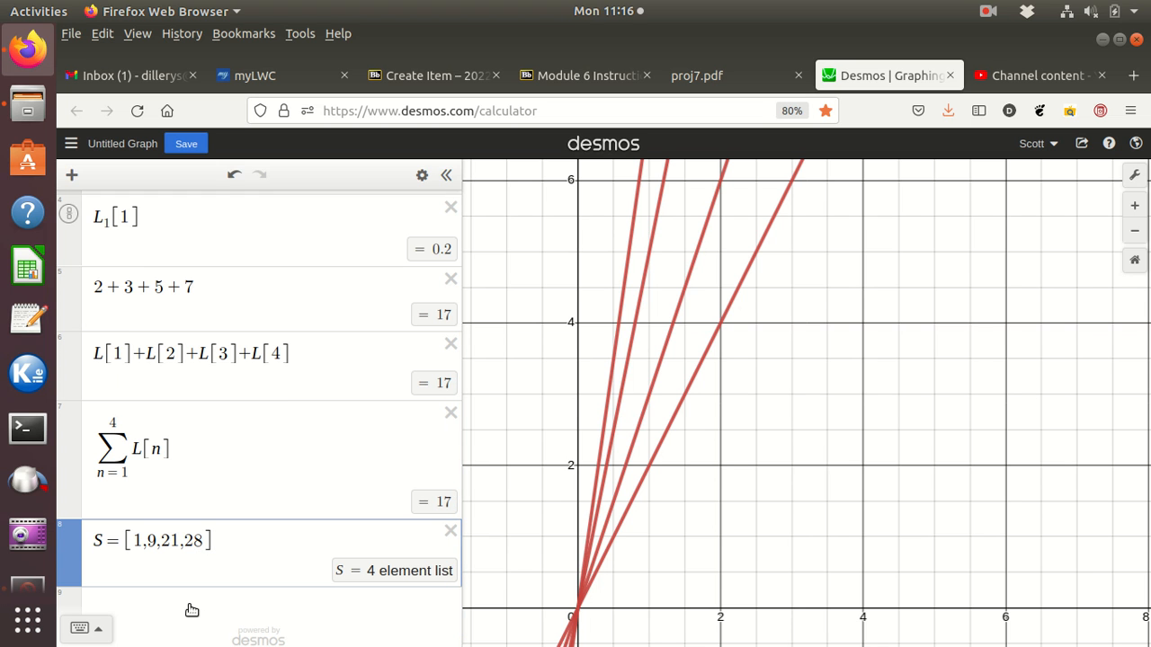
Step: Define list D as the quotient of the two lists, S/L, in a new expression line
{"action": "left_click", "coordinate": [183, 598]}
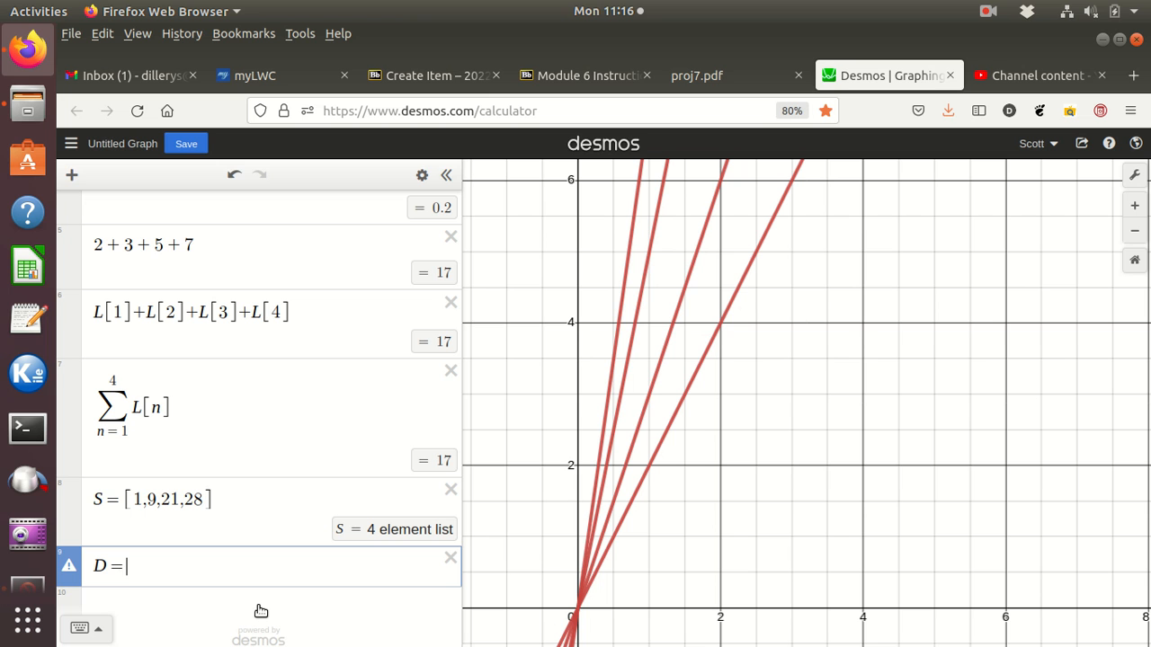
{"action": "type", "text": "D=S"}
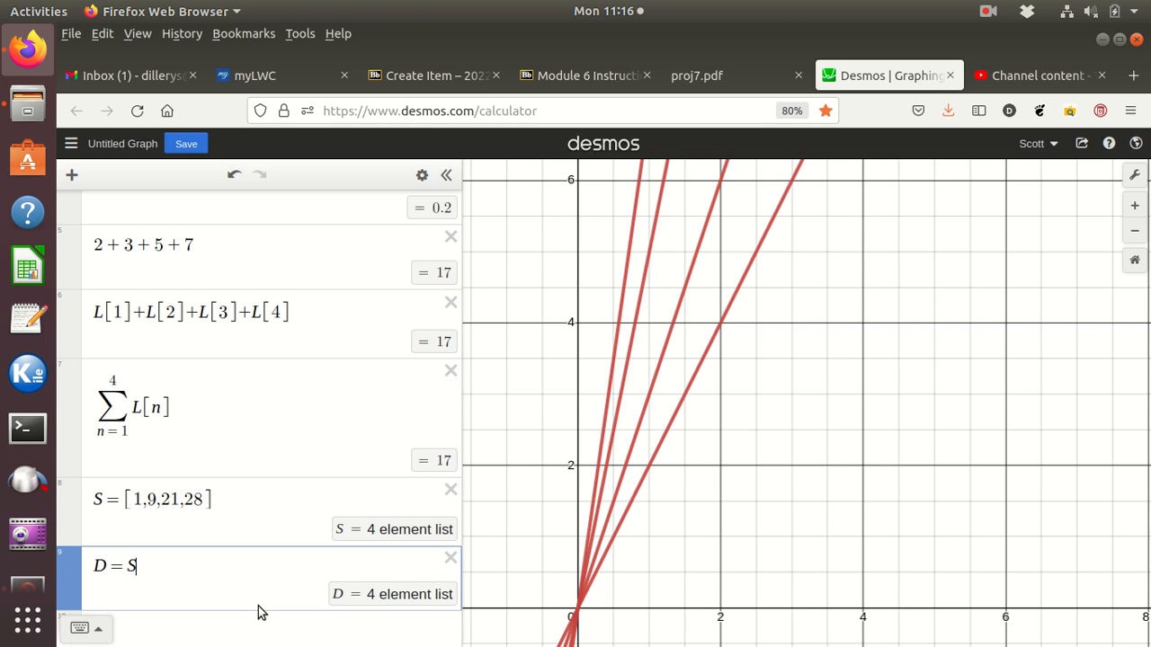
{"action": "type", "text": "/"}
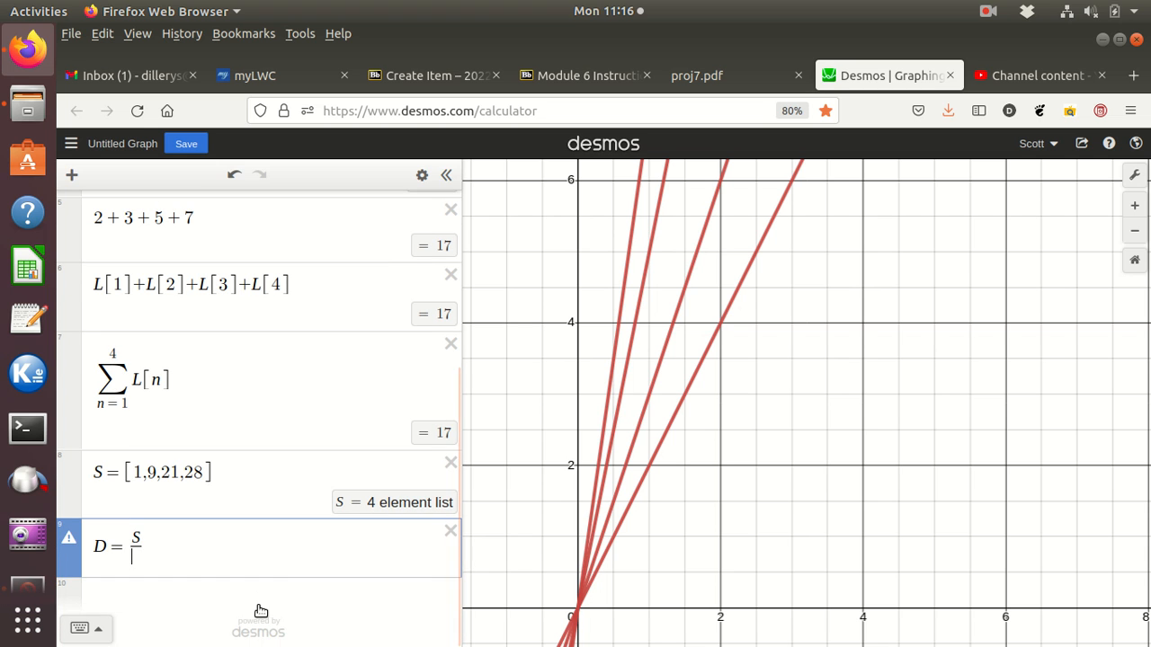
{"action": "type", "text": "L"}
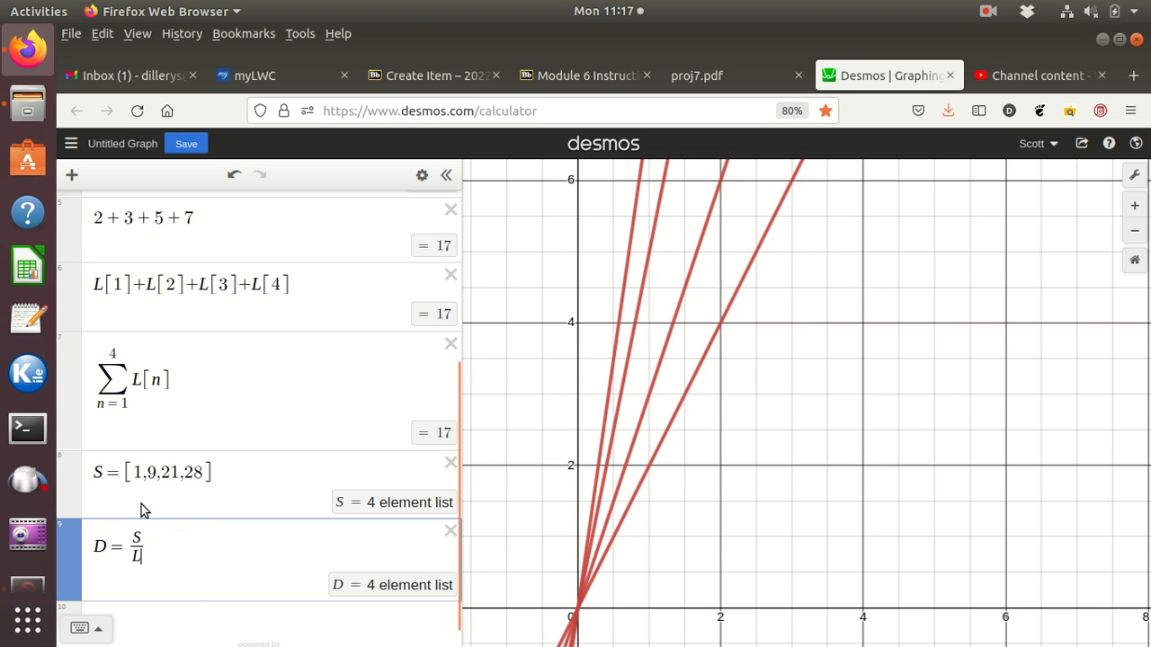
Step: Compare the elements of list L with the corresponding elements of list S
{"action": "scroll", "coordinate": [219, 454], "scroll_direction": "up", "scroll_amount": 5}
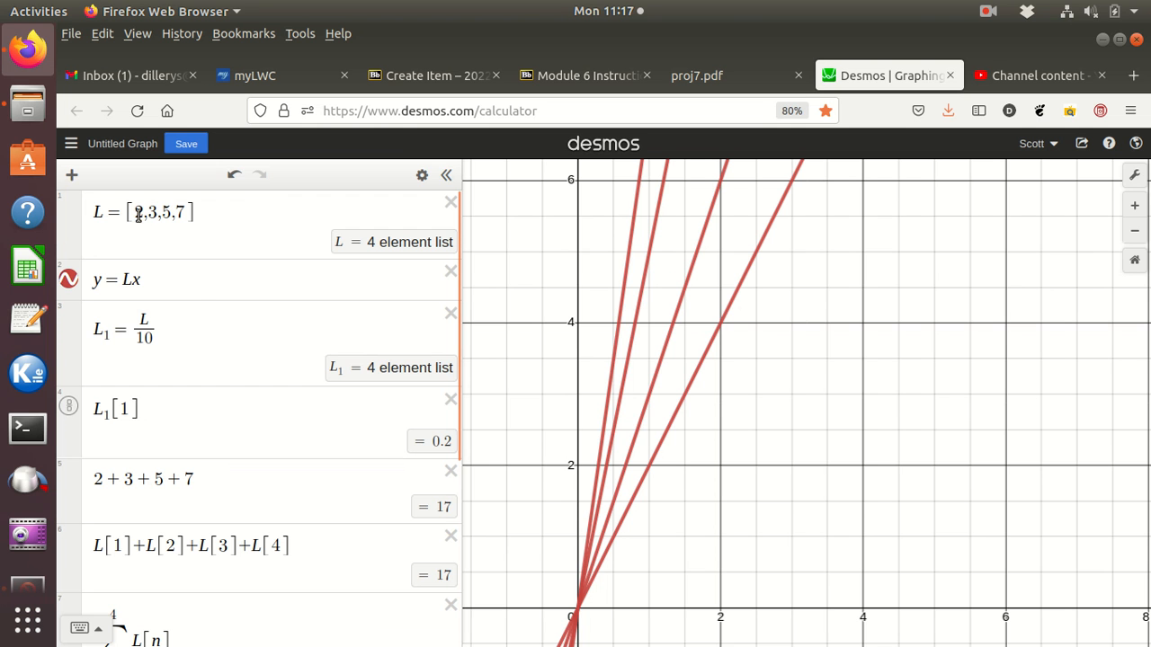
{"action": "scroll", "coordinate": [193, 296], "scroll_direction": "down", "scroll_amount": 5}
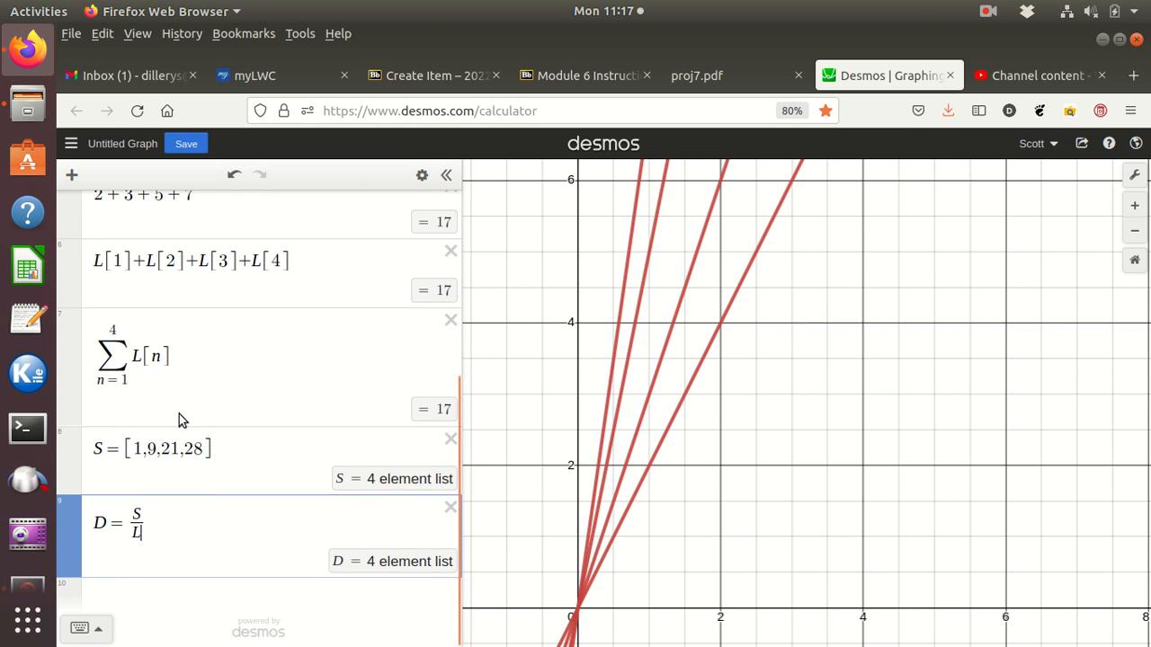
{"action": "scroll", "coordinate": [159, 386], "scroll_direction": "up", "scroll_amount": 5}
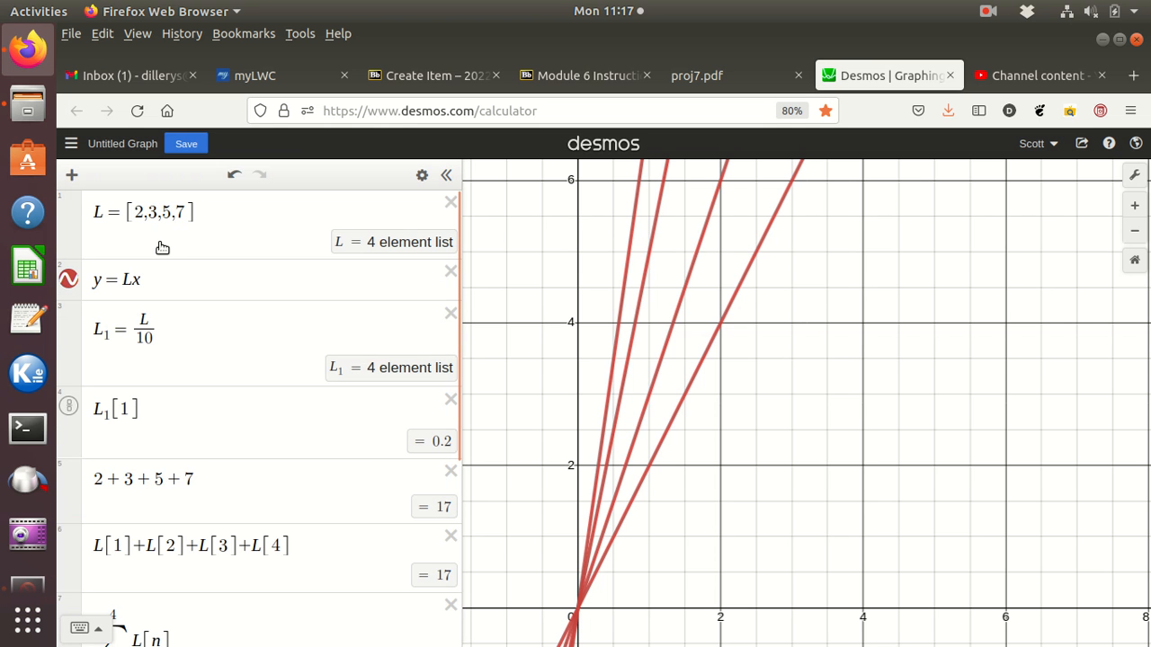
{"action": "scroll", "coordinate": [162, 247], "scroll_direction": "down", "scroll_amount": 3}
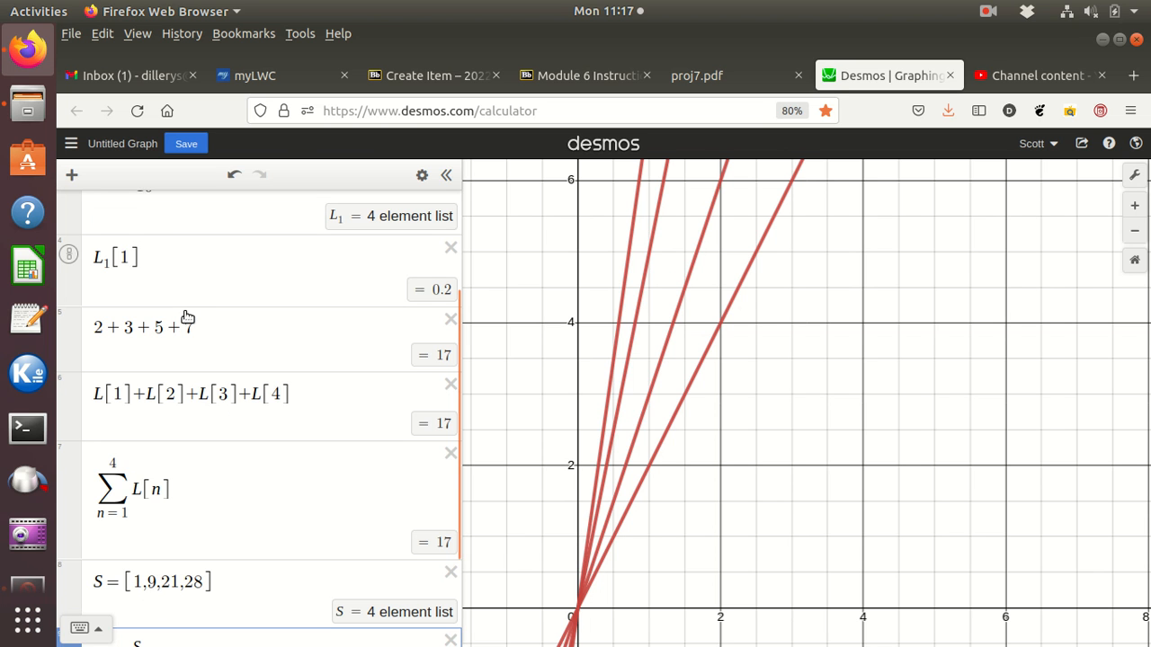
{"action": "scroll", "coordinate": [187, 326], "scroll_direction": "up", "scroll_amount": 3}
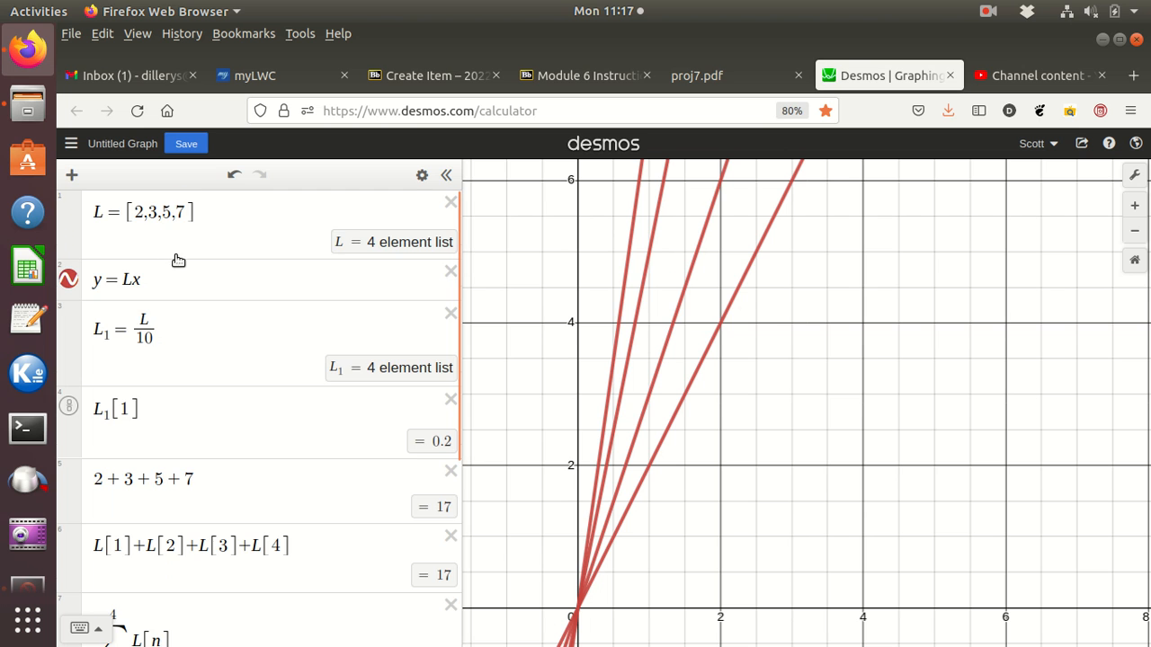
{"action": "scroll", "coordinate": [180, 270], "scroll_direction": "down", "scroll_amount": 4}
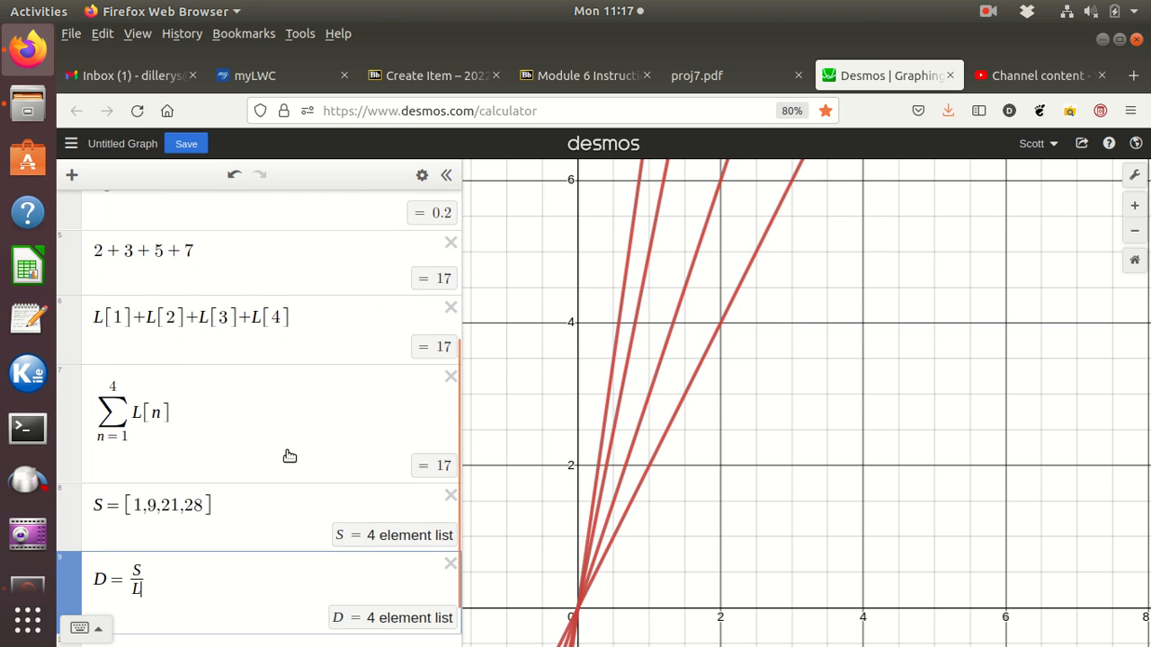
Step: Evaluate the first element of the quotient list by entering D[1] in a new expression line
{"action": "scroll", "coordinate": [290, 456], "scroll_direction": "down", "scroll_amount": 1}
{"action": "left_click", "coordinate": [166, 599]}
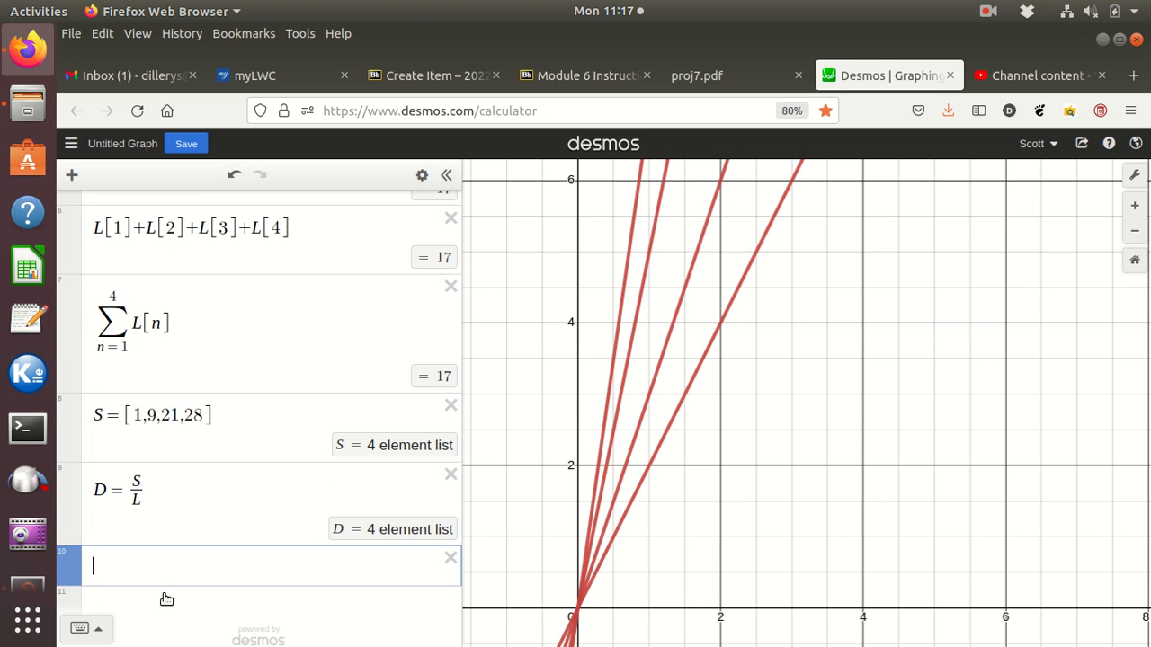
{"action": "type", "text": "D"}
{"action": "type", "text": "["}
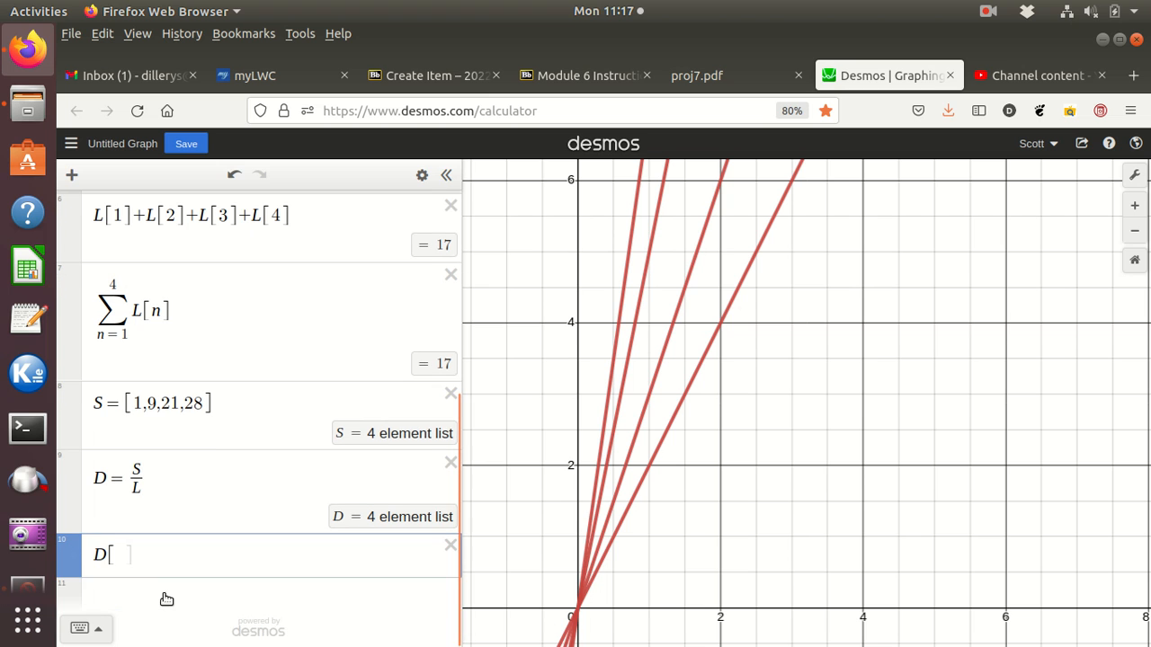
{"action": "type", "text": "1"}
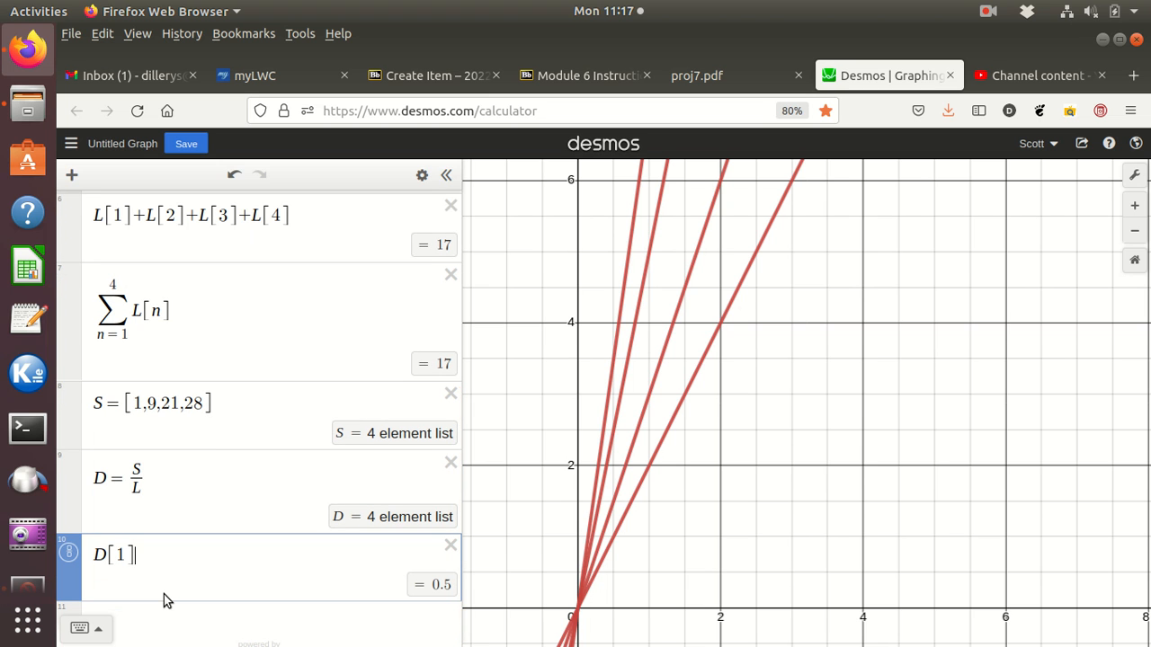
Step: Evaluate the second and third elements of the quotient list by entering D[2] and D[3] in separate new expression lines
{"action": "key", "text": "Return"}
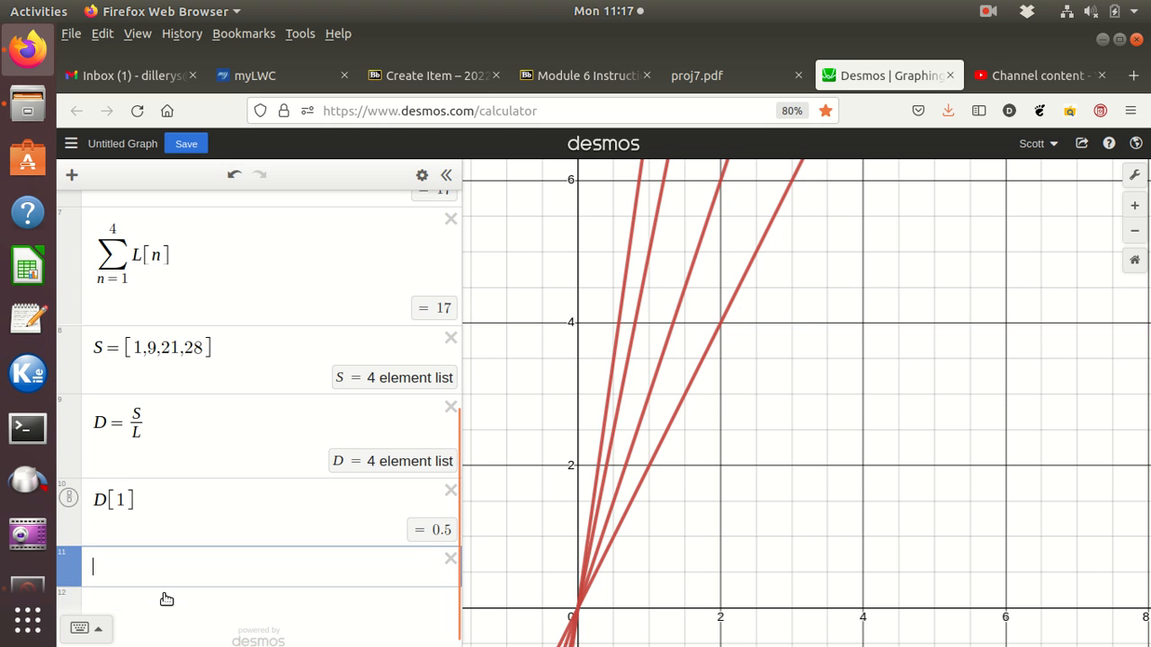
{"action": "type", "text": "D"}
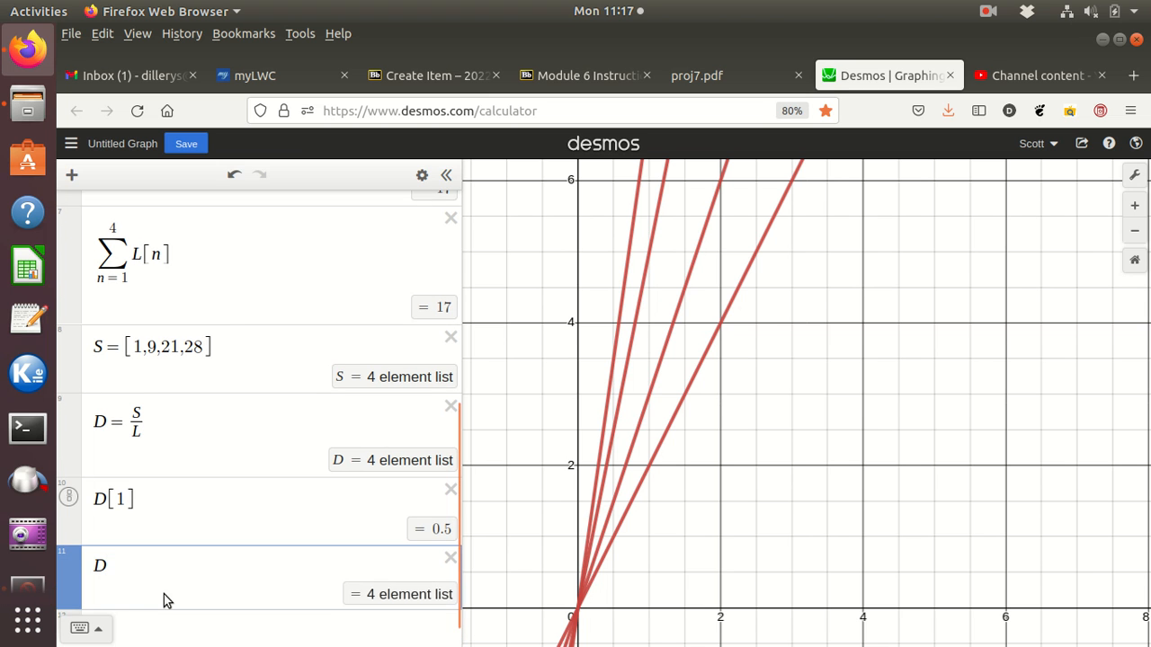
{"action": "type", "text": "[2"}
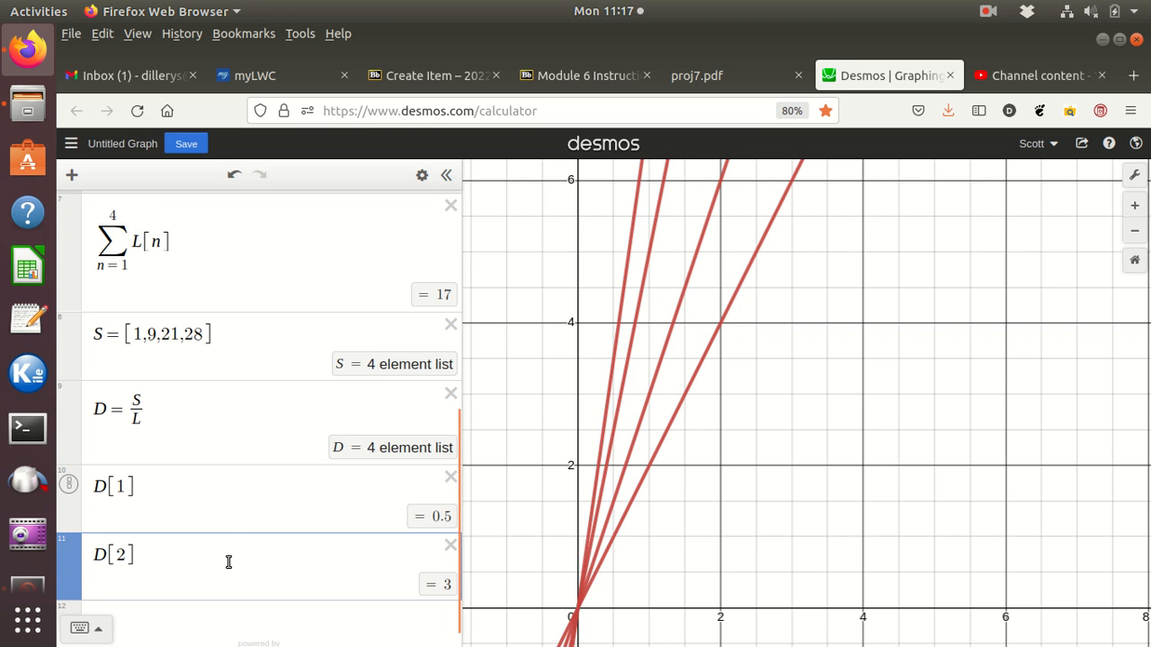
{"action": "key", "text": "Return"}
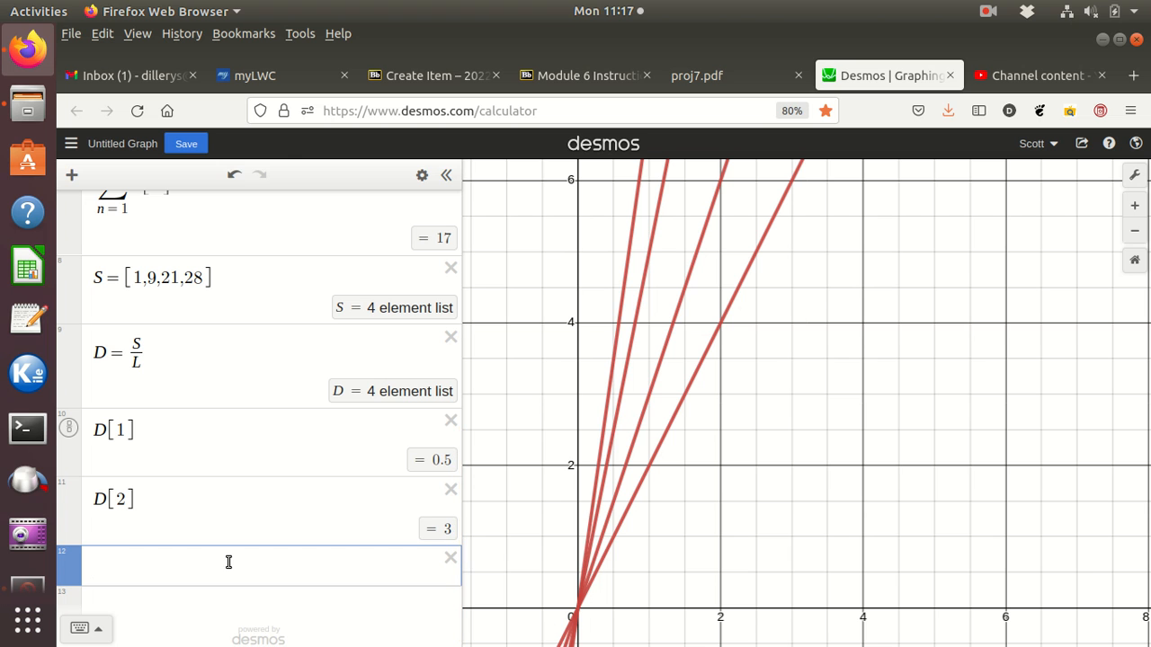
{"action": "type", "text": "D"}
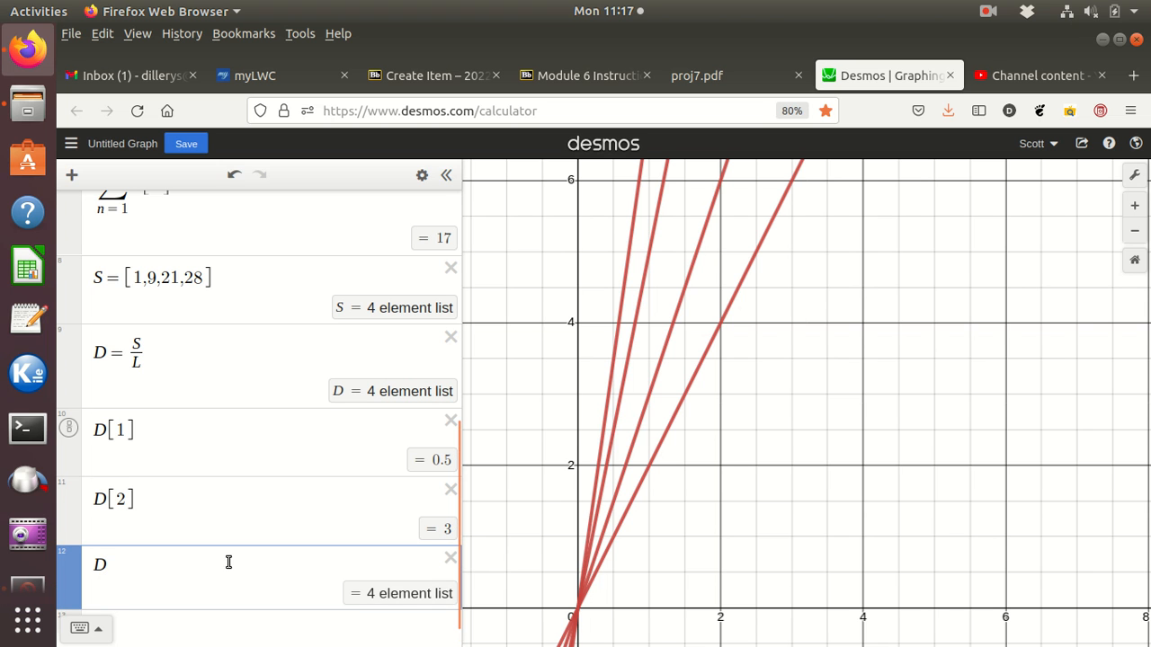
{"action": "type", "text": "[3"}
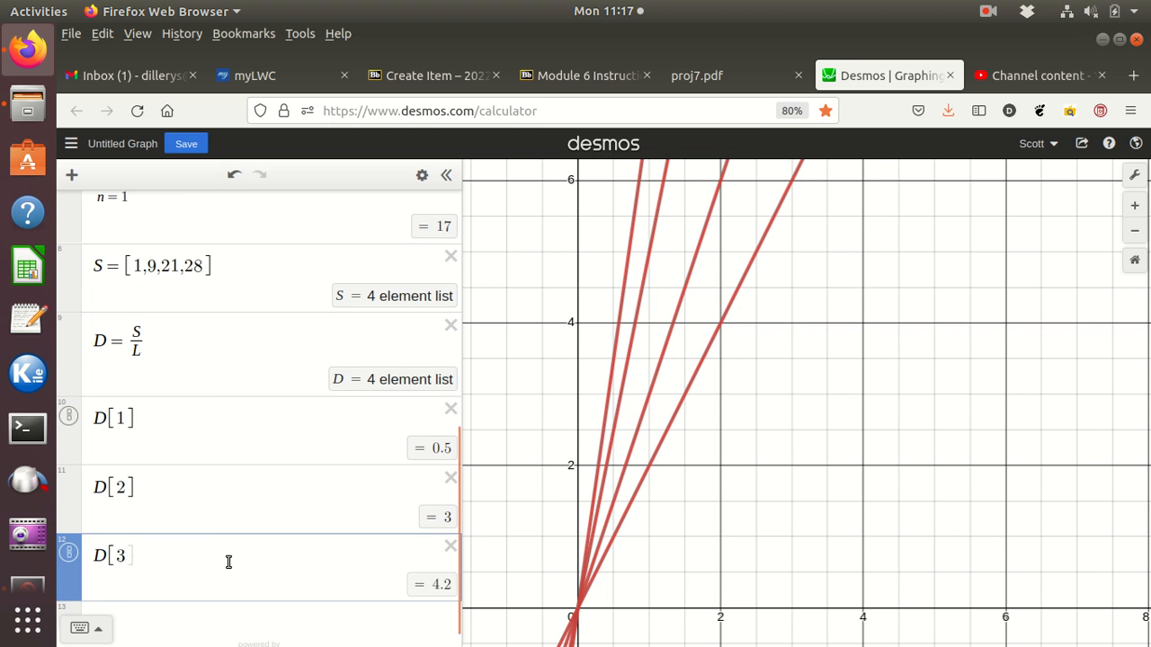
{"action": "key", "text": "Right"}
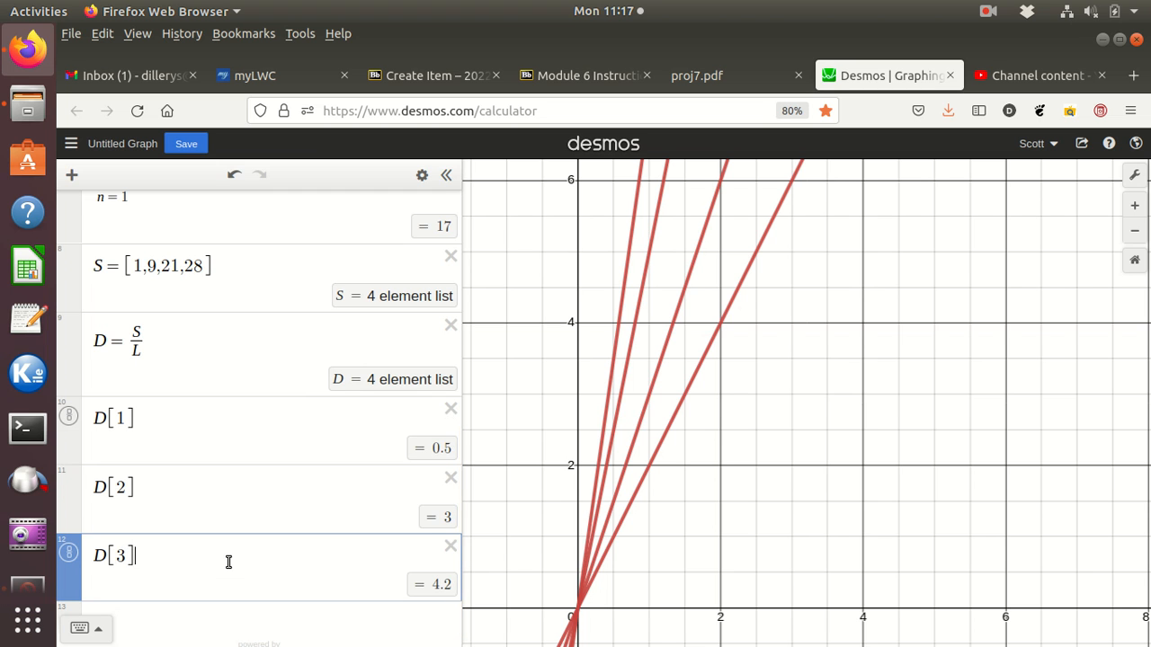
Step: Evaluate the fourth element of the quotient list by entering D[4] in a new expression line
{"action": "key", "text": "Return"}
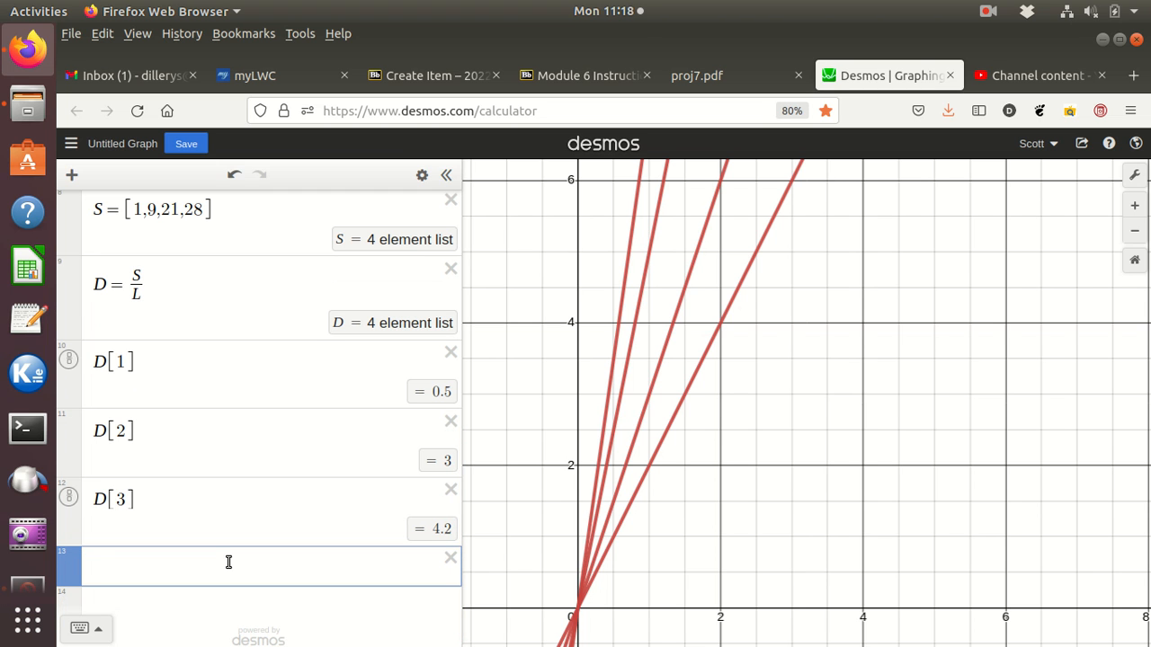
{"action": "type", "text": "D_9"}
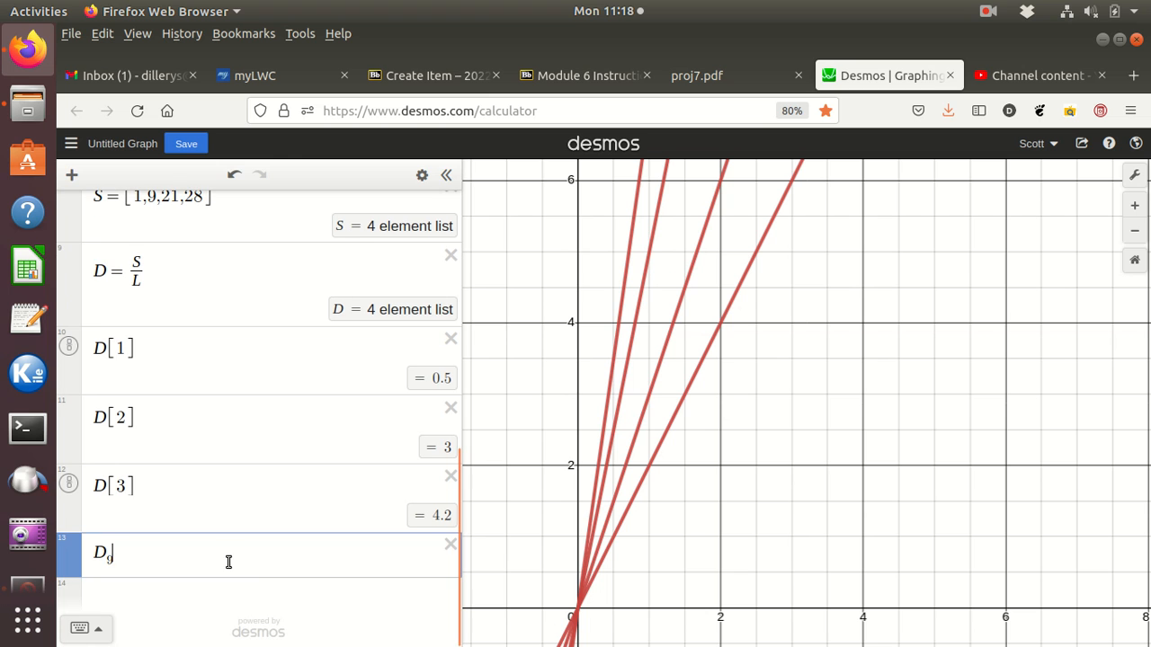
{"action": "key", "text": "BackSpace"}
{"action": "key", "text": "BackSpace"}
{"action": "type", "text": "["}
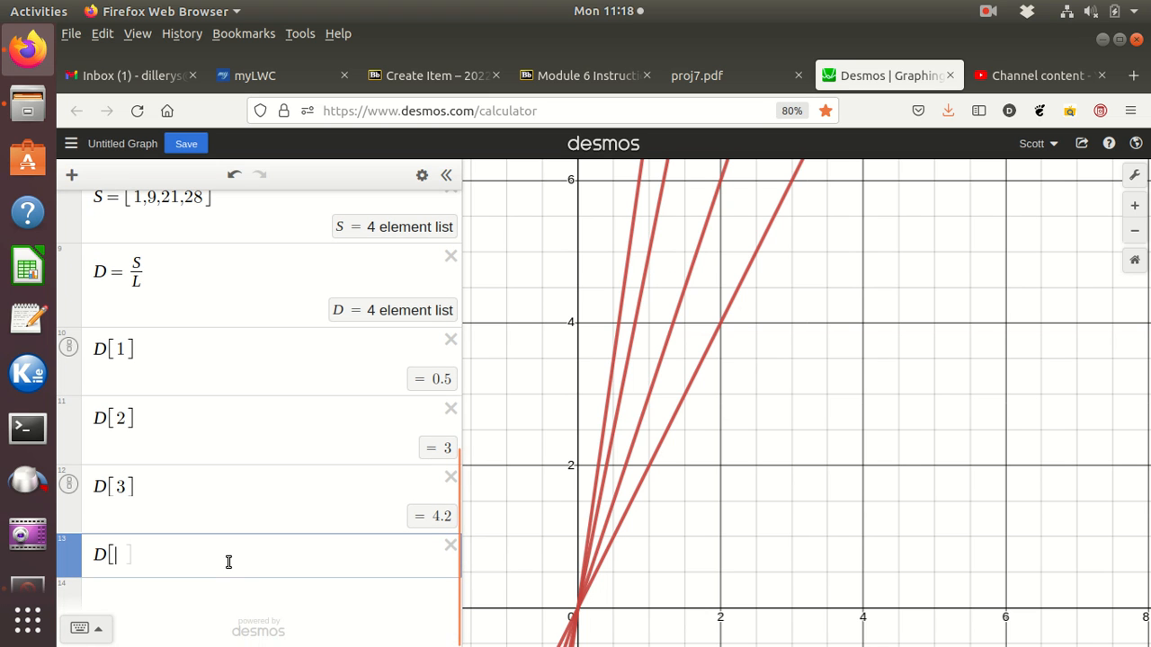
{"action": "type", "text": "4]"}
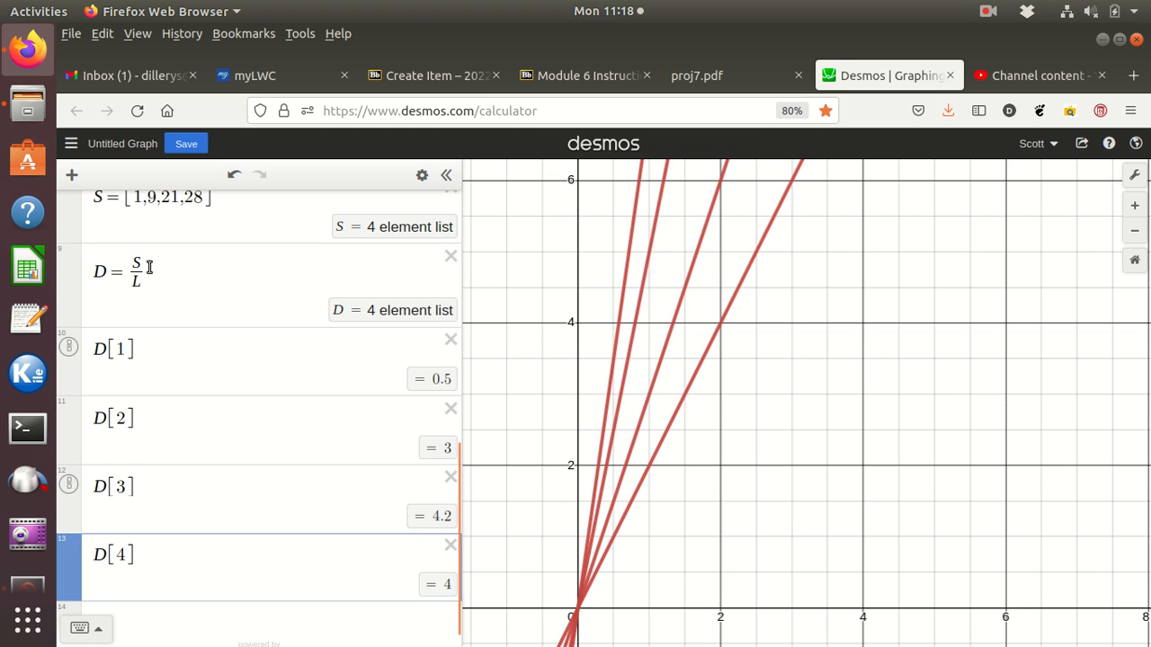
Step: Review the expression list, checking the elements of D against lists S and L and rereading the earlier list examples
{"action": "scroll", "coordinate": [149, 267], "scroll_direction": "up", "scroll_amount": 2}
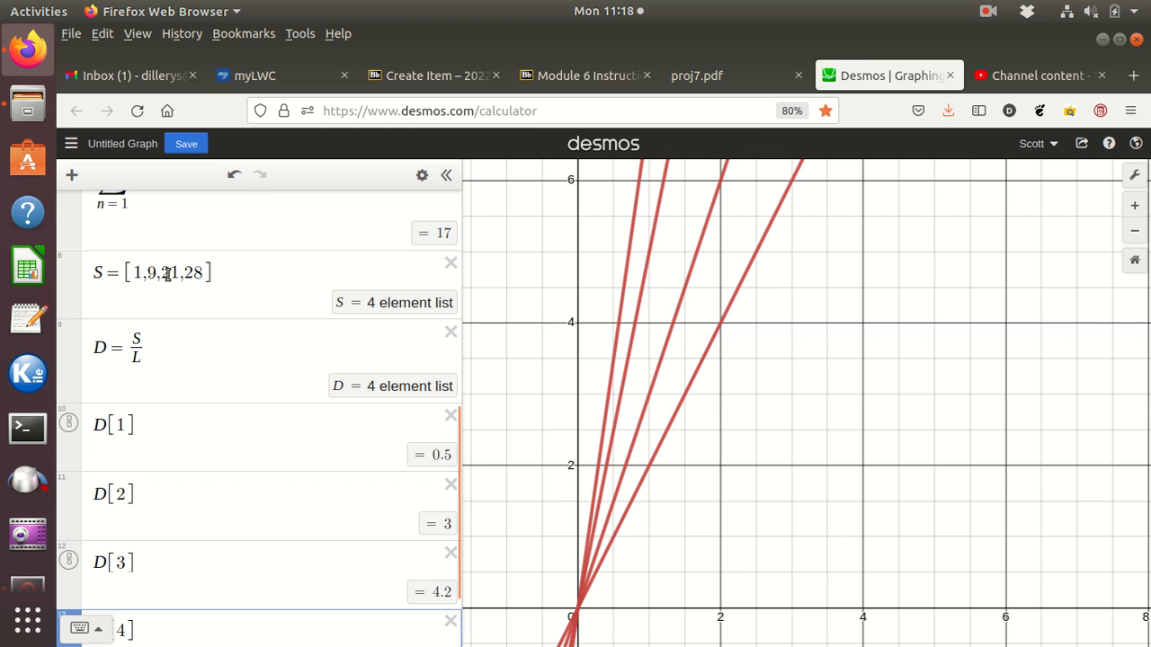
{"action": "scroll", "coordinate": [144, 300], "scroll_direction": "up", "scroll_amount": 8}
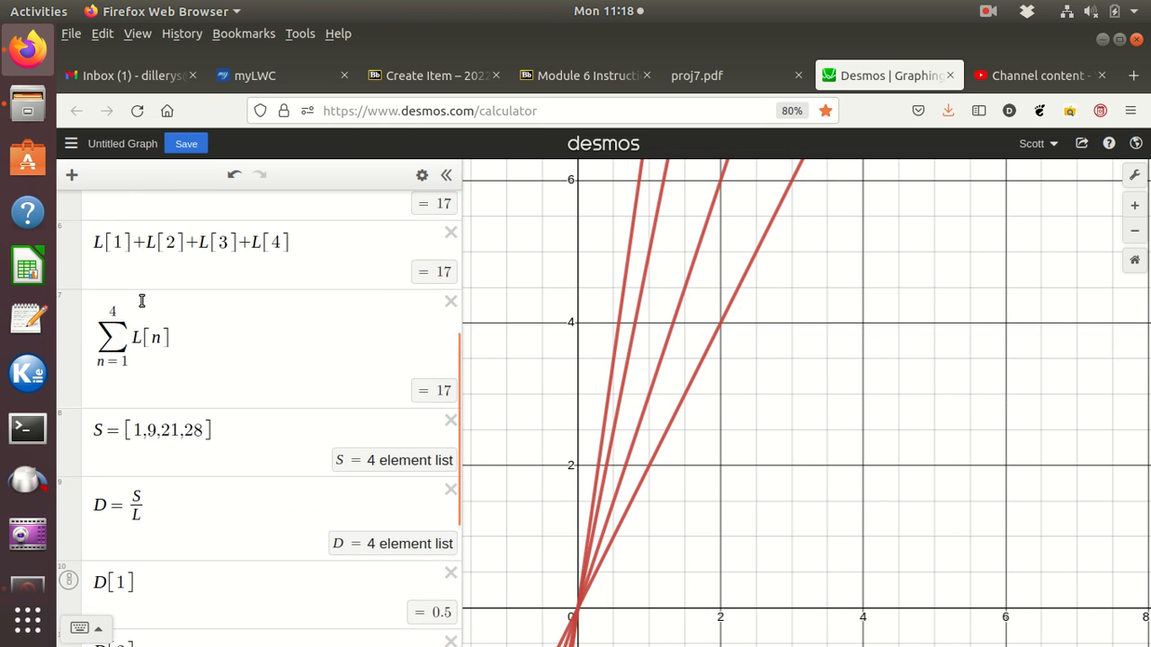
{"action": "scroll", "coordinate": [142, 300], "scroll_direction": "up", "scroll_amount": 4}
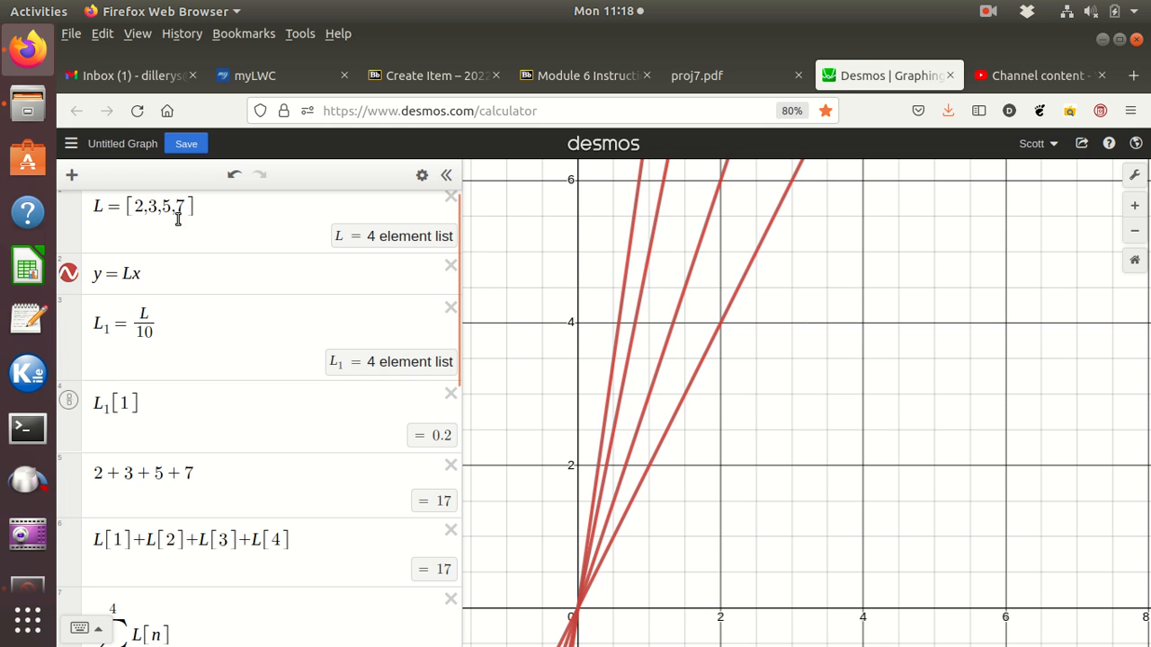
{"action": "scroll", "coordinate": [180, 234], "scroll_direction": "down", "scroll_amount": 6}
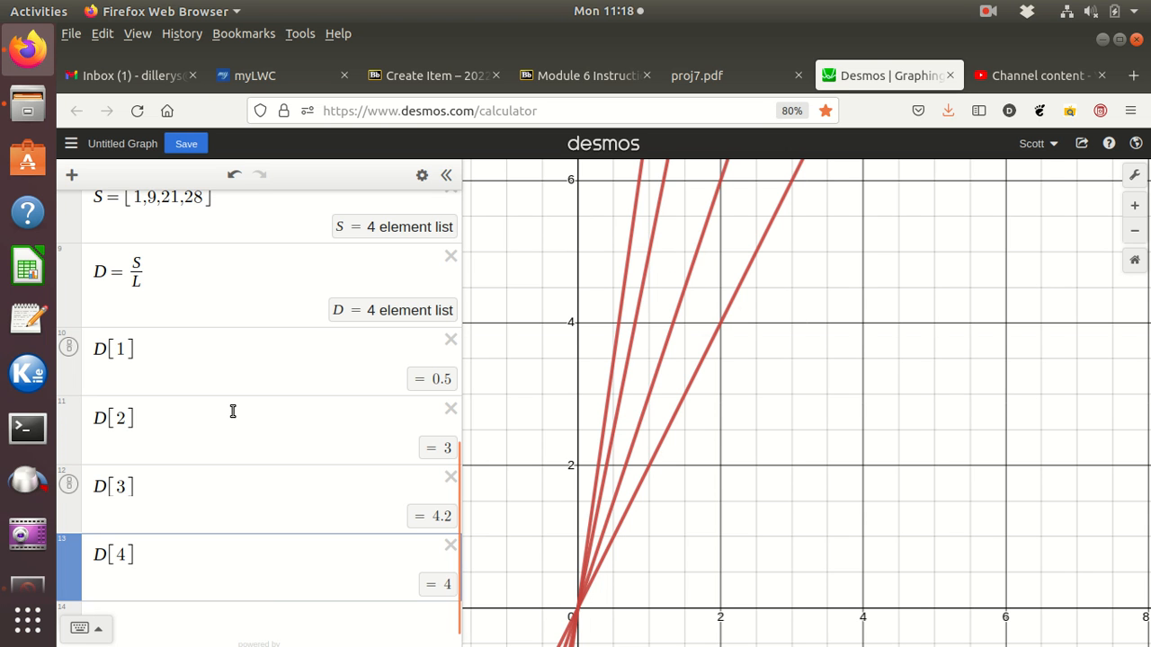
{"action": "scroll", "coordinate": [233, 411], "scroll_direction": "up", "scroll_amount": 5}
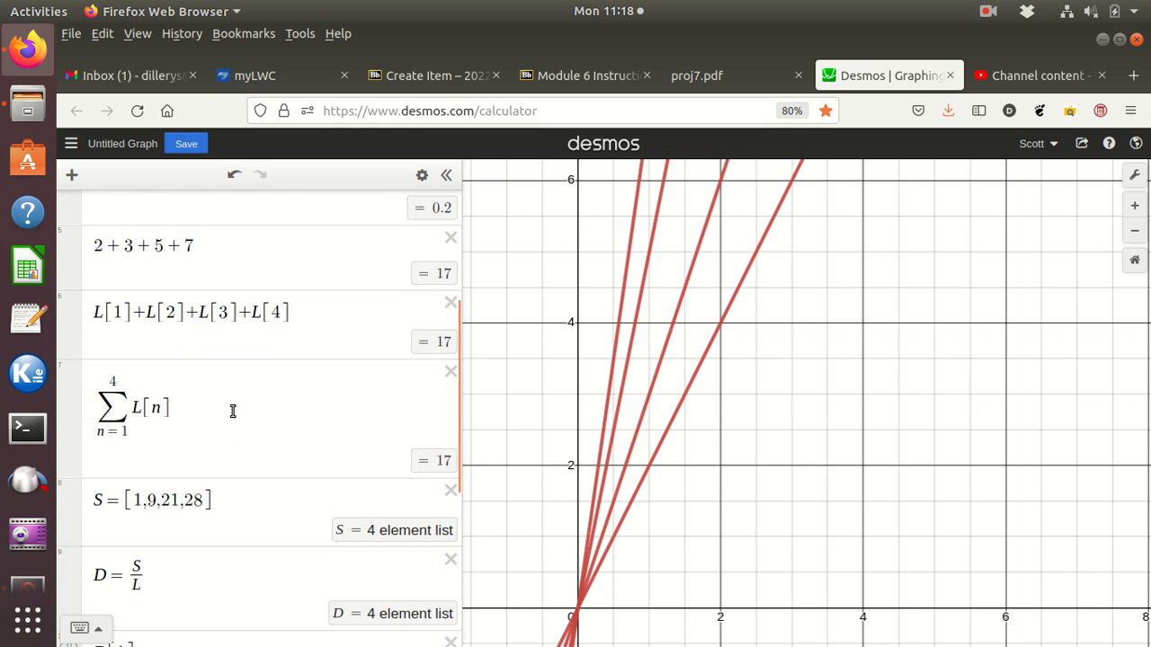
{"action": "scroll", "coordinate": [233, 414], "scroll_direction": "up", "scroll_amount": 2}
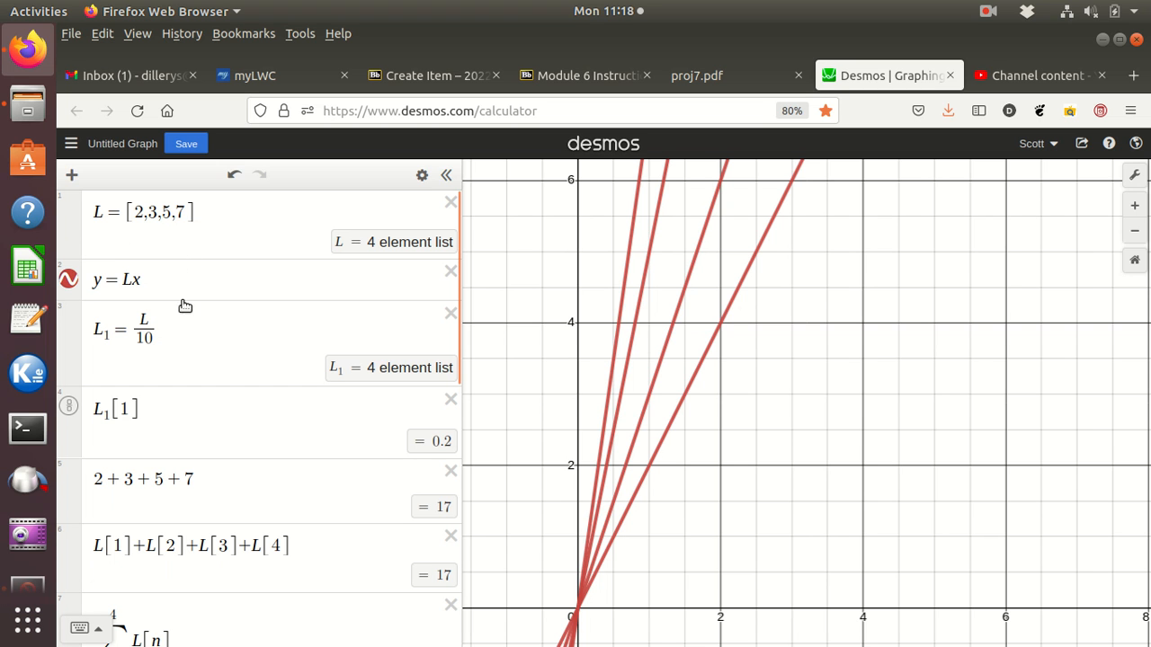
{"action": "scroll", "coordinate": [200, 327], "scroll_direction": "down", "scroll_amount": 3}
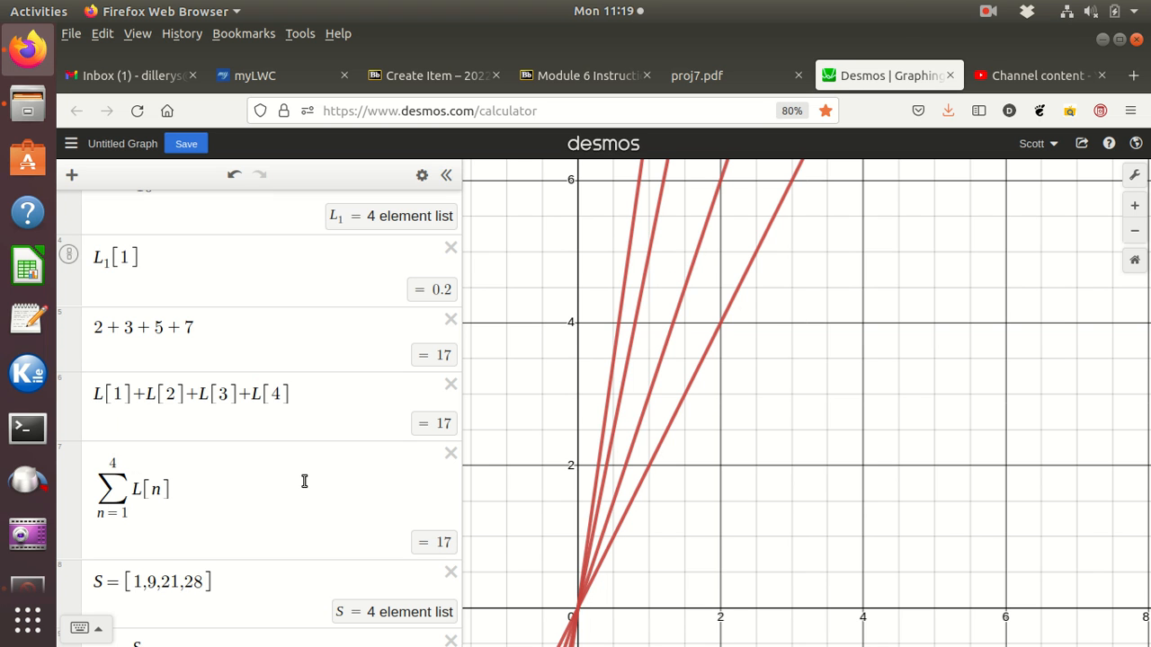
{"action": "scroll", "coordinate": [304, 481], "scroll_direction": "up", "scroll_amount": 3}
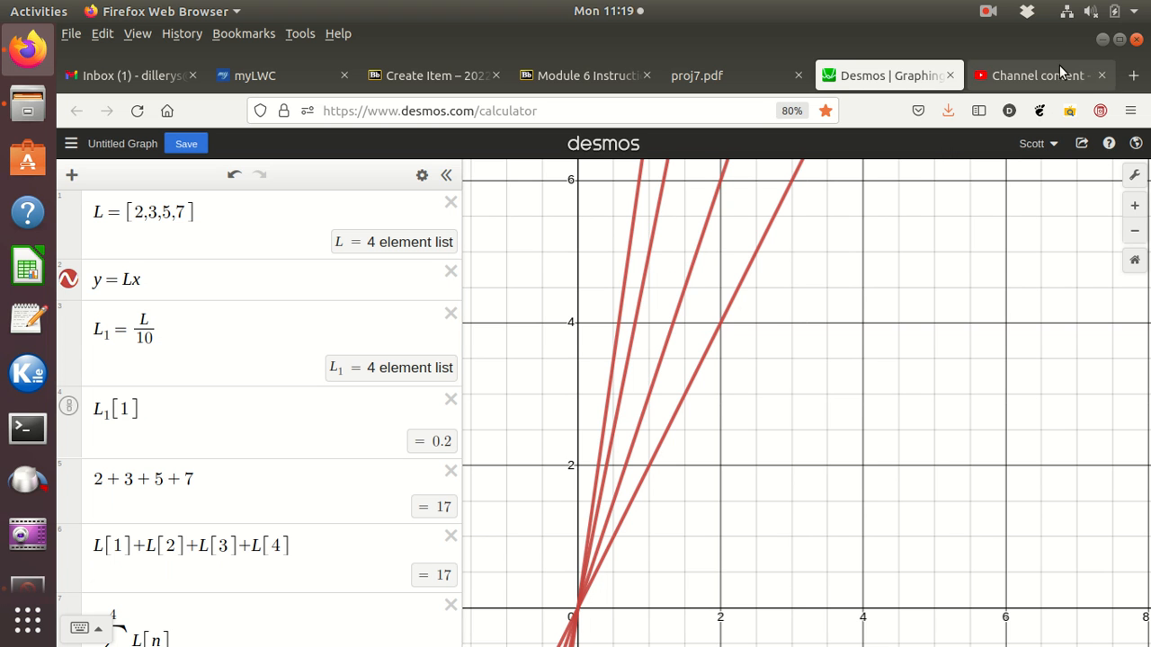
{"action": "left_click", "coordinate": [1066, 13]}
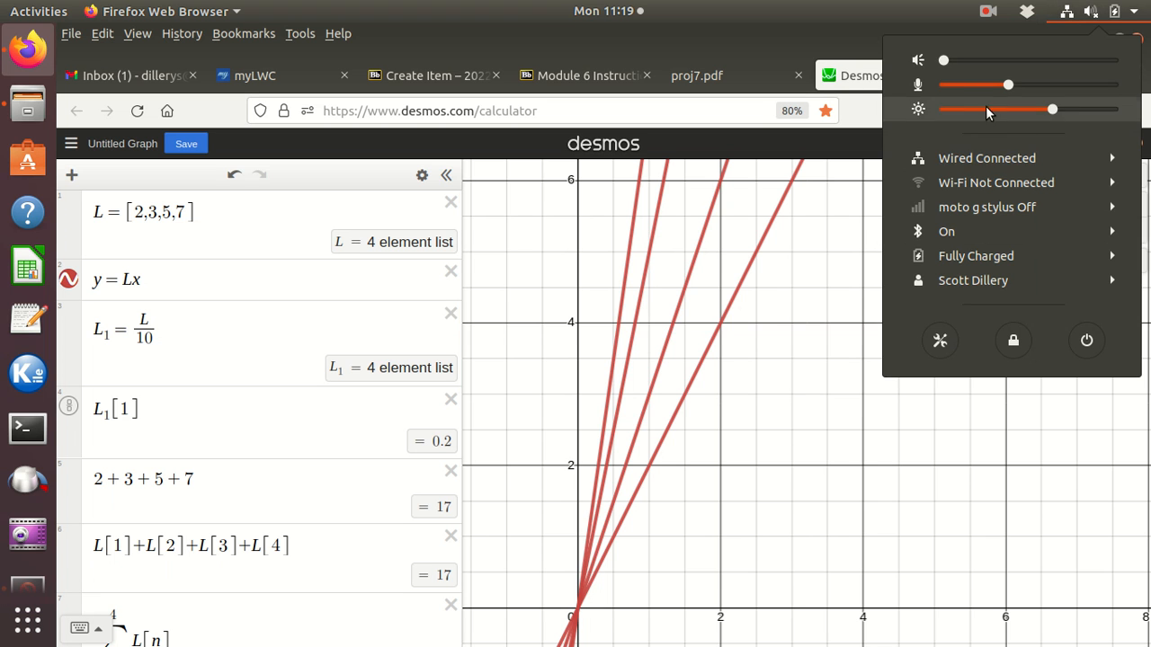